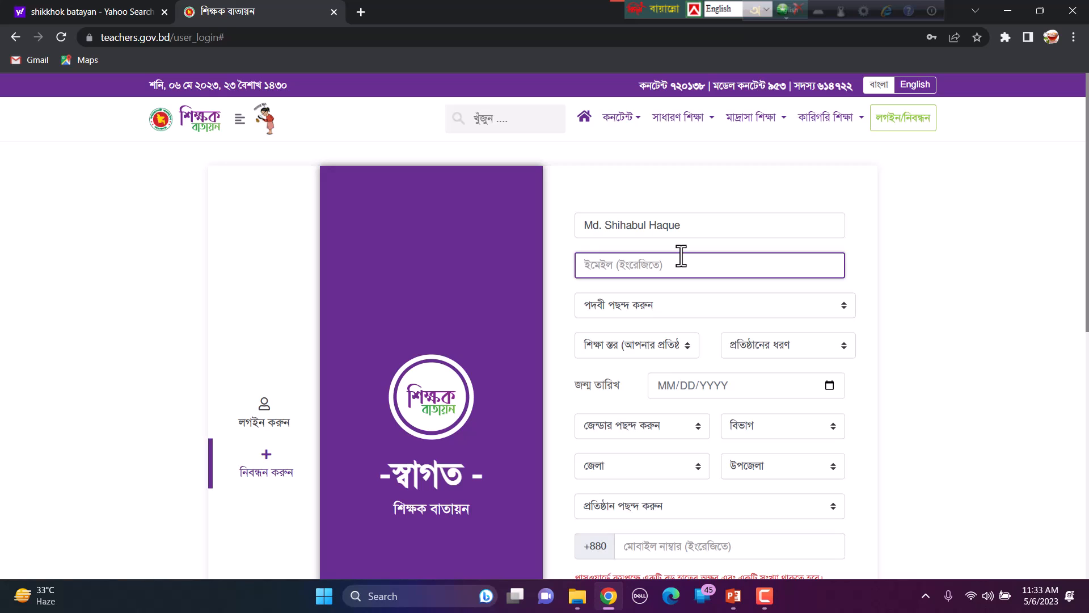
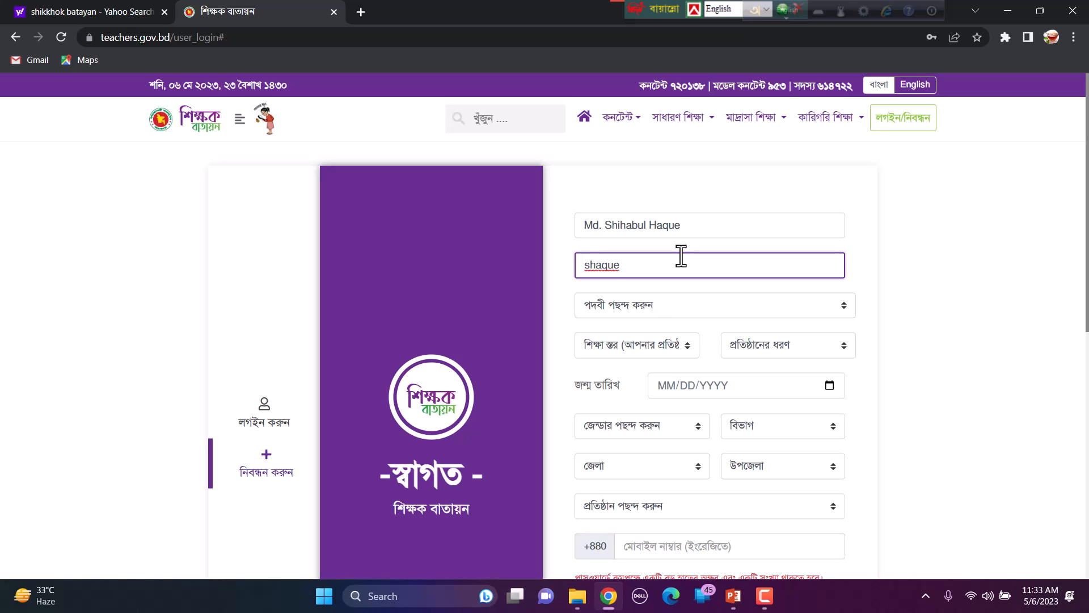
Step: Enter the teacher's Gmail address in the e-mail field, correcting its beginning
{"action": "key", "text": "Left"}
{"action": "key", "text": "Left"}
{"action": "key", "text": "Left"}
{"action": "key", "text": "Left"}
{"action": "key", "text": "Left"}
{"action": "key", "text": "Right"}
{"action": "key", "text": "Right"}
{"action": "key", "text": "Right"}
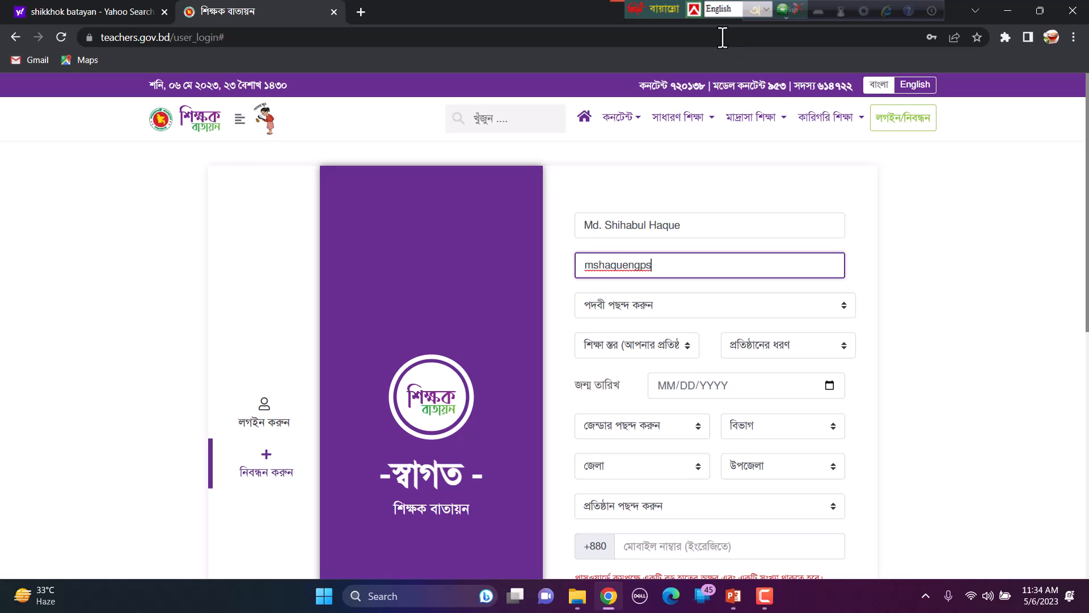
Step: Set designation সহকারী শিক্ষক, education level সাধারণ শিক্ষা and institution type প্রাথমিক
{"action": "left_click", "coordinate": [776, 313]}
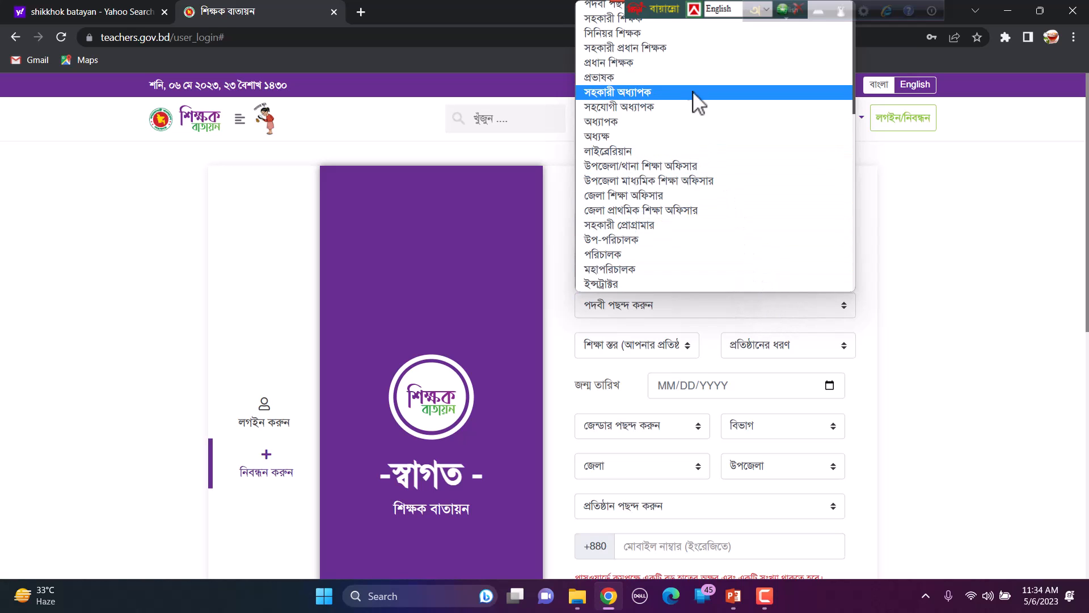
{"action": "left_click", "coordinate": [669, 23]}
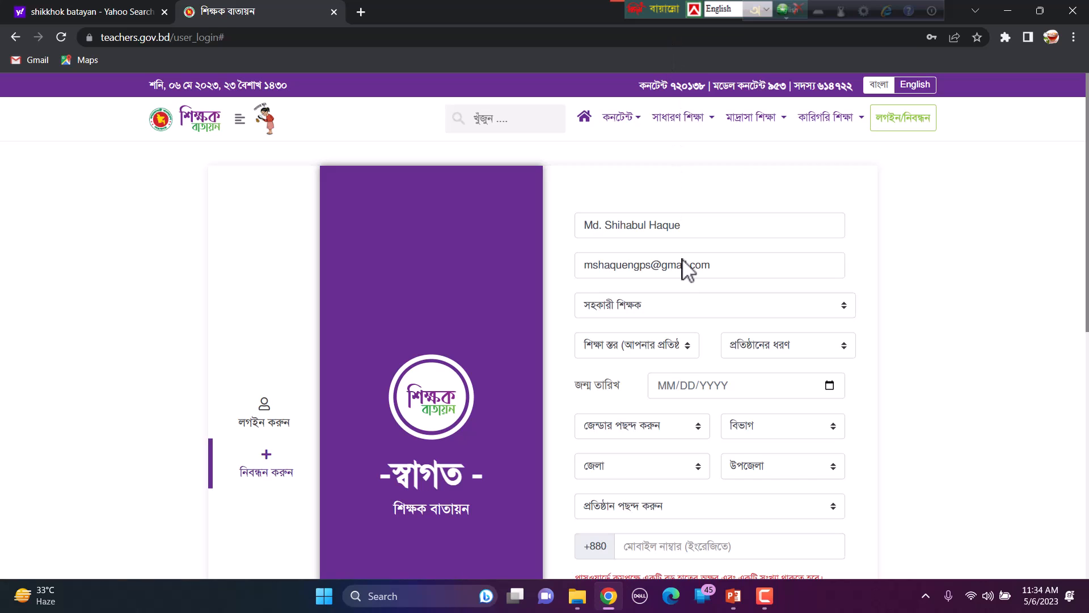
{"action": "left_click", "coordinate": [687, 344]}
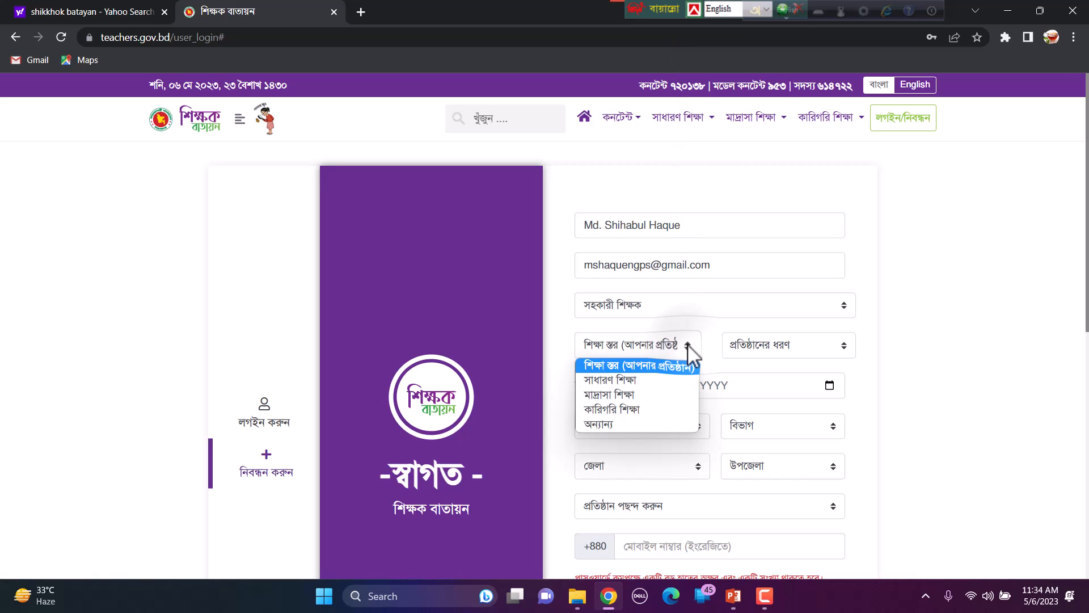
{"action": "left_click", "coordinate": [636, 383]}
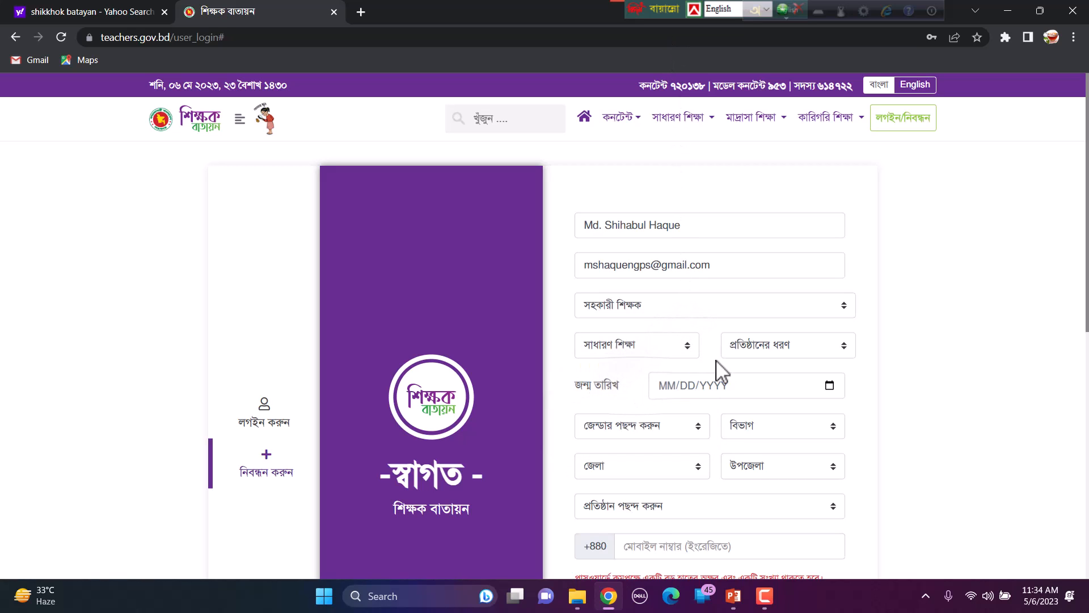
{"action": "left_click", "coordinate": [764, 346]}
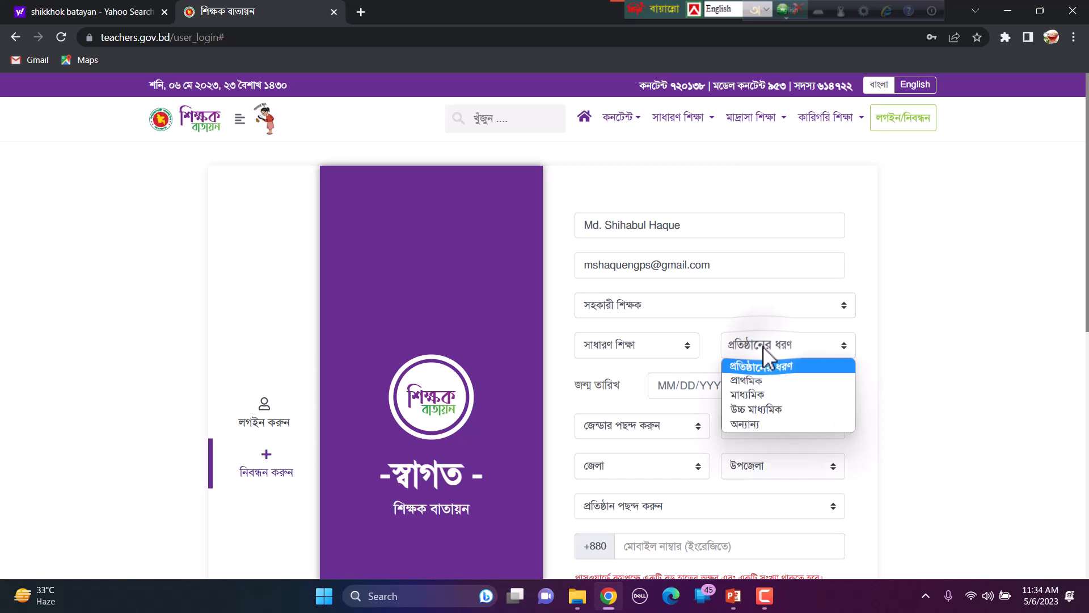
{"action": "left_click", "coordinate": [750, 383]}
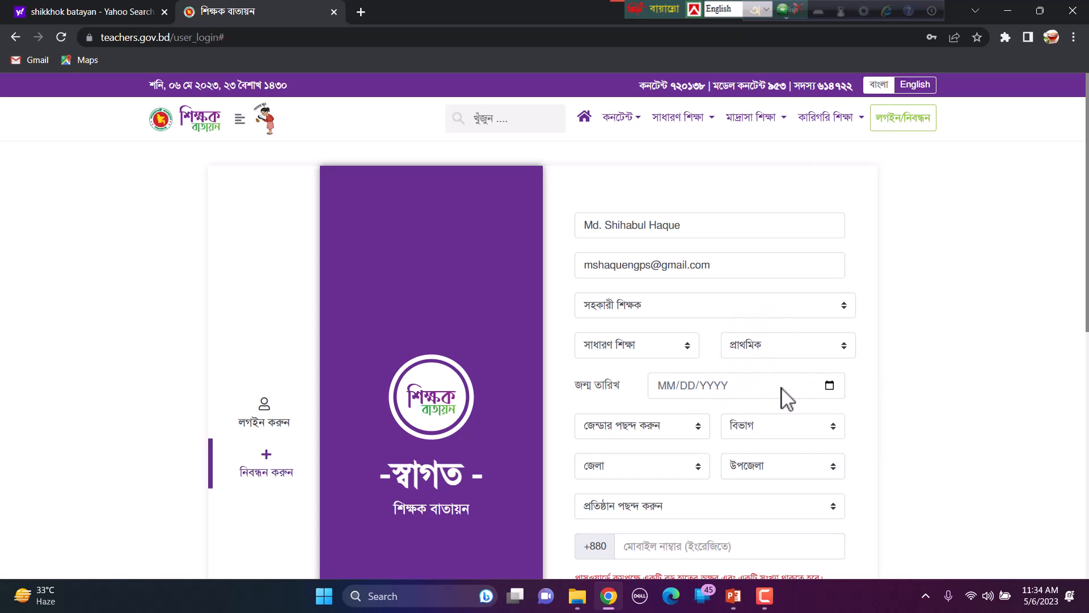
{"action": "left_click", "coordinate": [829, 388]}
{"action": "left_click", "coordinate": [678, 189]}
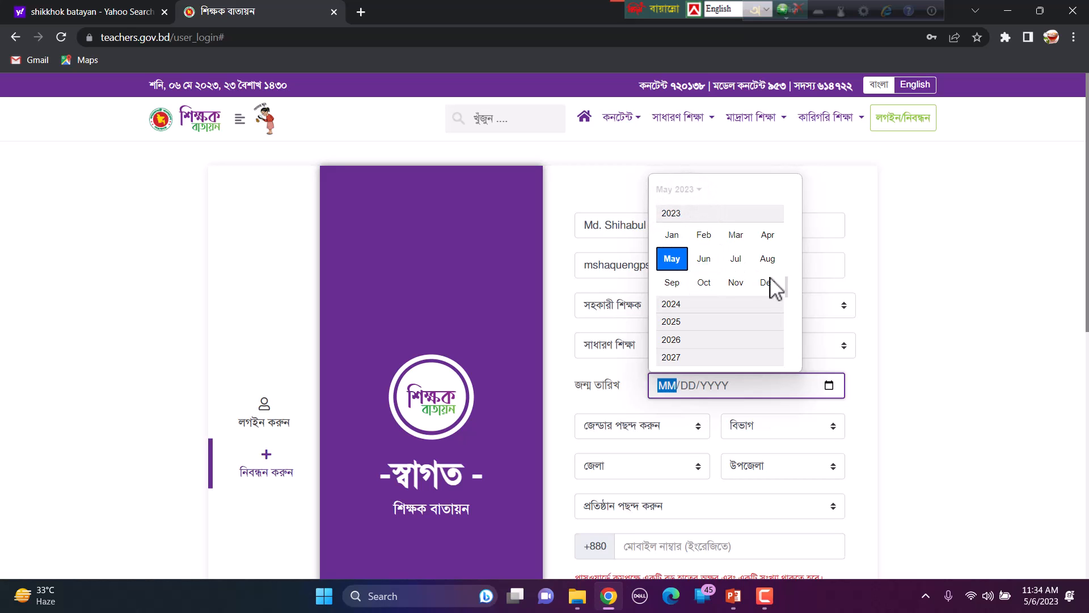
{"action": "left_click_drag", "start_coordinate": [787, 289], "coordinate": [786, 224]}
{"action": "scroll", "coordinate": [786, 232], "scroll_direction": "up", "scroll_amount": 4}
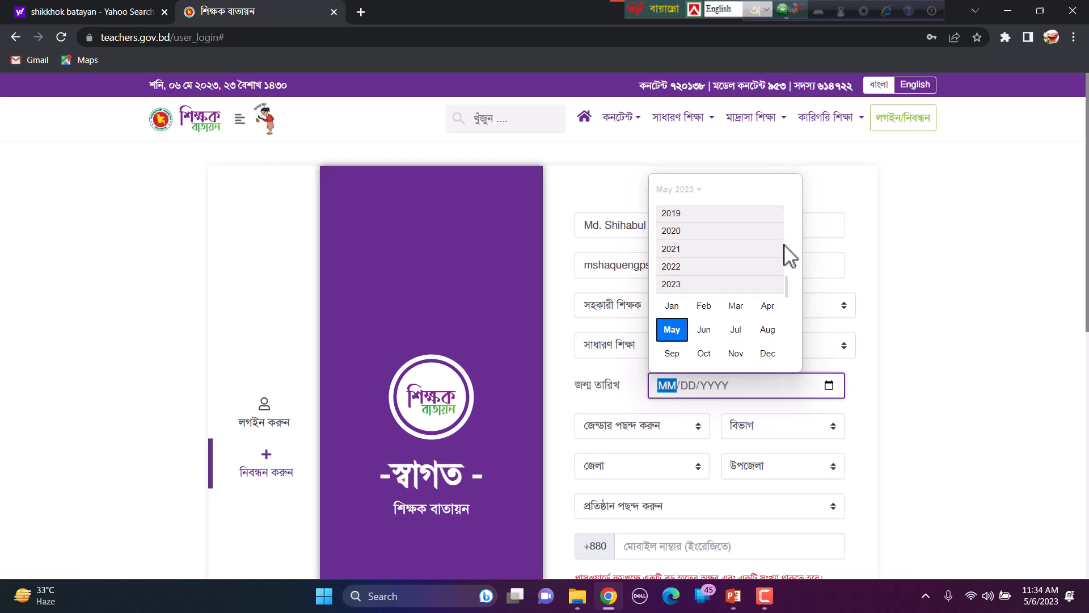
{"action": "scroll", "coordinate": [790, 255], "scroll_direction": "up", "scroll_amount": 2}
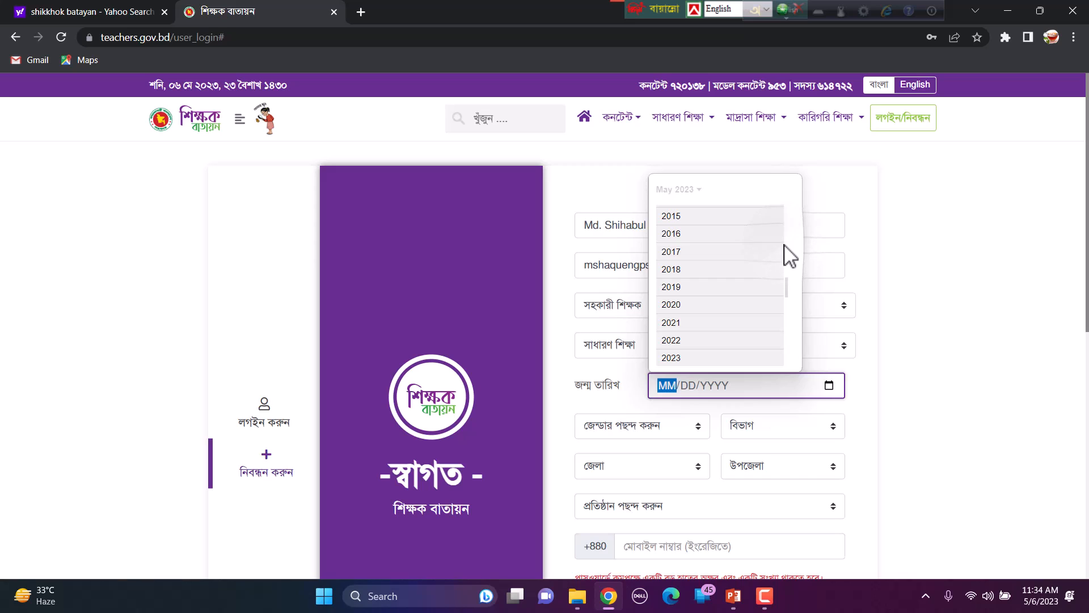
{"action": "scroll", "coordinate": [788, 244], "scroll_direction": "up", "scroll_amount": 4}
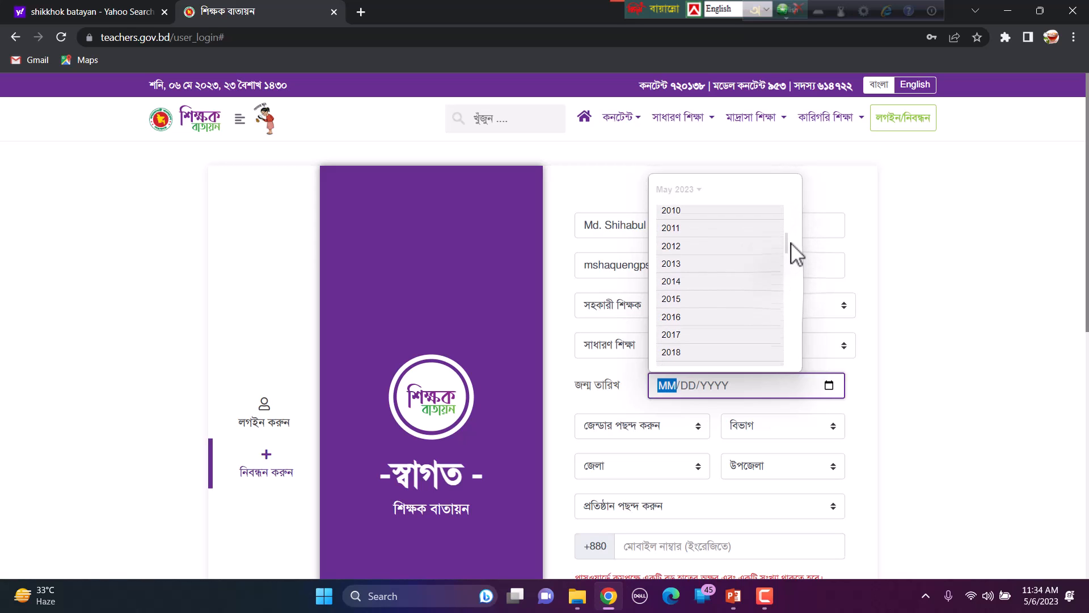
{"action": "scroll", "coordinate": [796, 254], "scroll_direction": "up", "scroll_amount": 5}
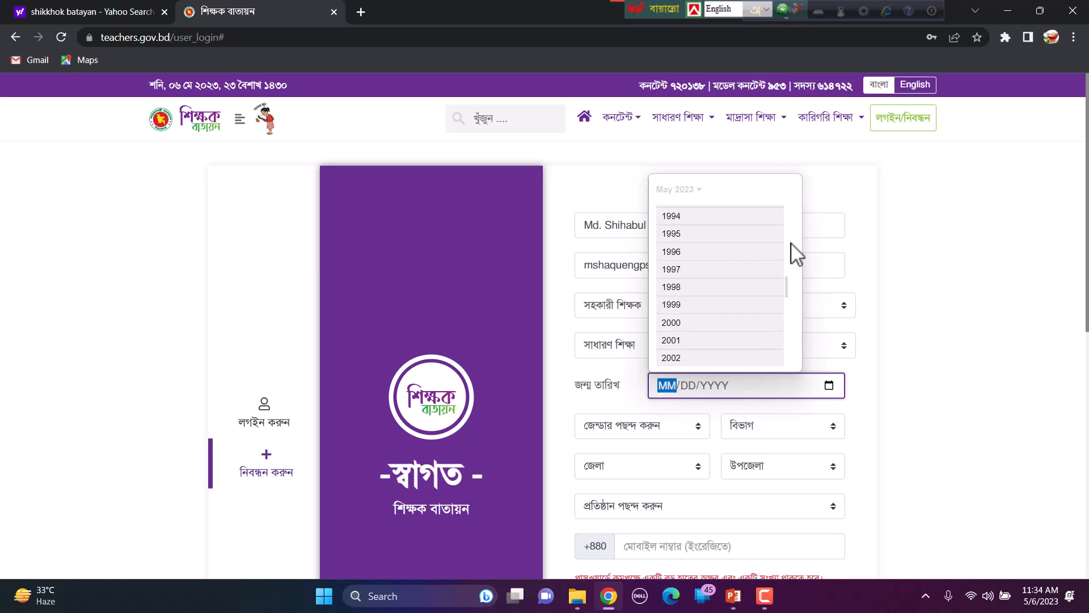
{"action": "left_click", "coordinate": [745, 218]}
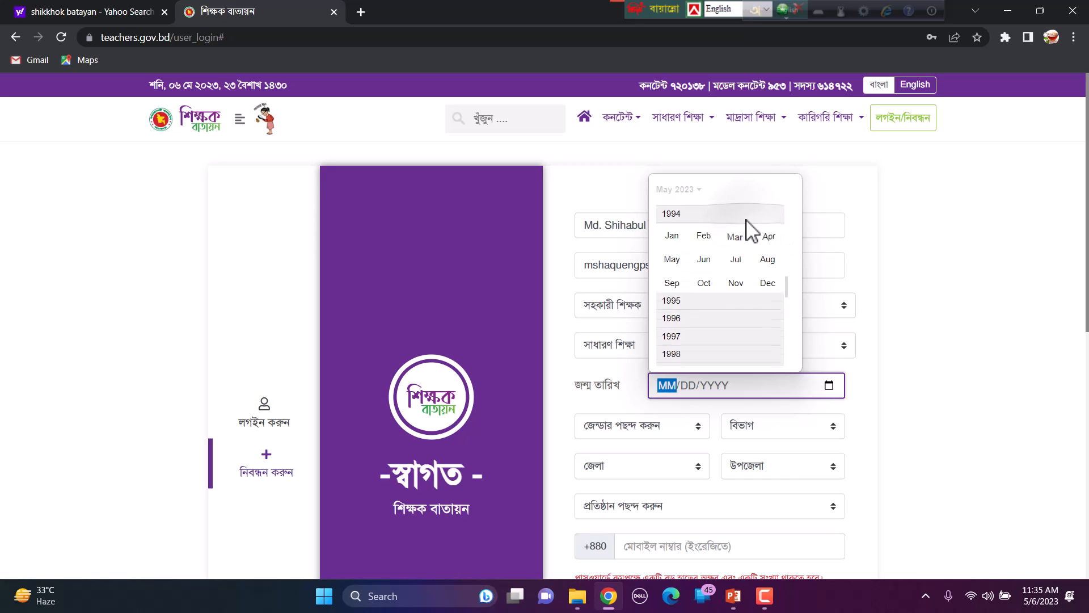
{"action": "left_click", "coordinate": [705, 260]}
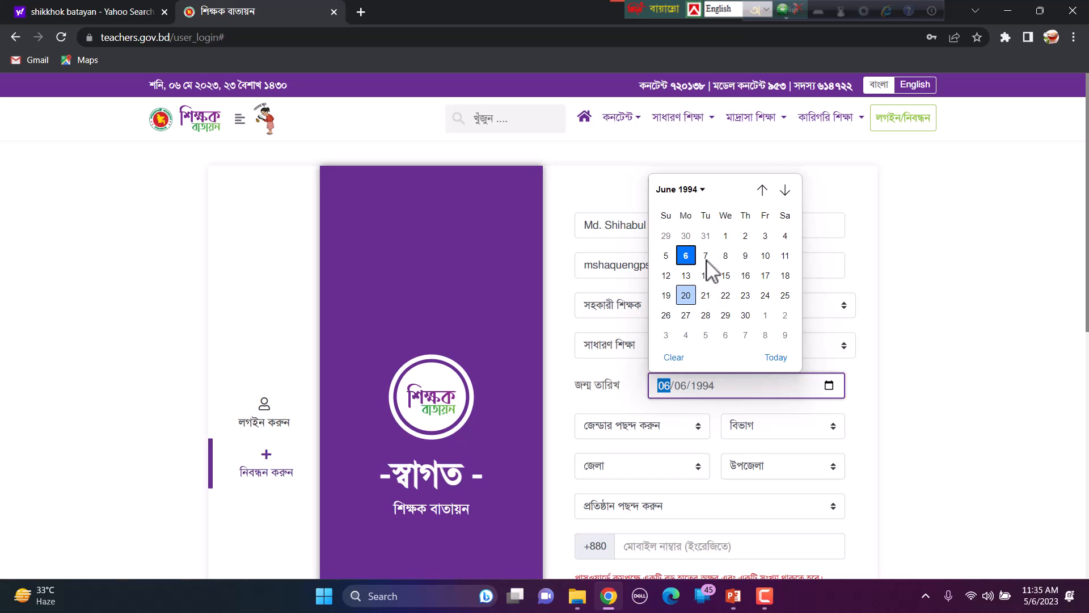
{"action": "left_click", "coordinate": [687, 296]}
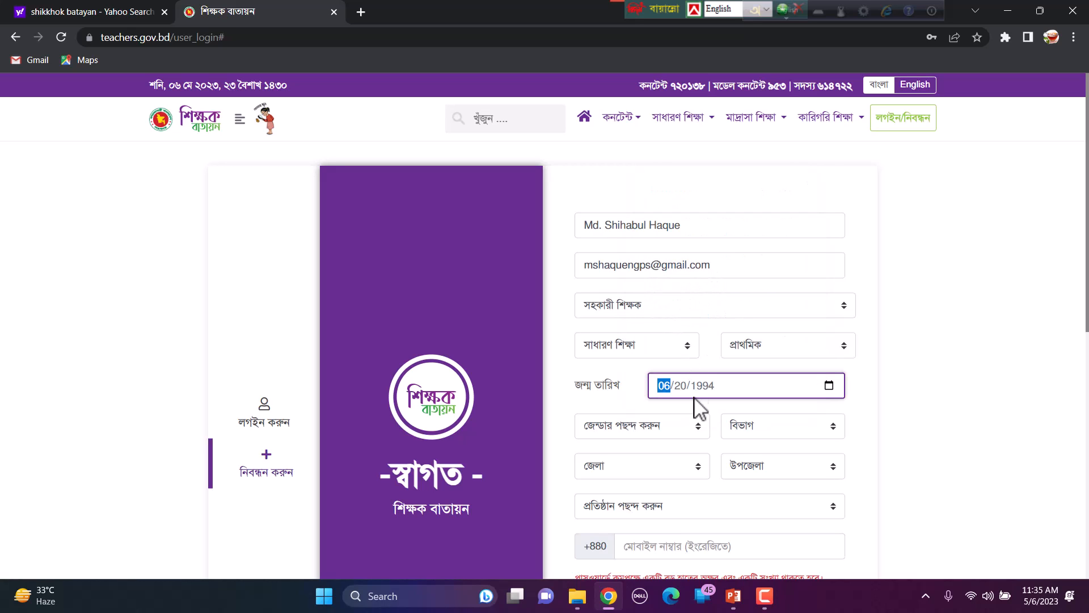
Step: Set gender পুরুষ, division খুলনা, district কুষ্টিয়া and upazila ভেড়ামারা
{"action": "left_click", "coordinate": [697, 426]}
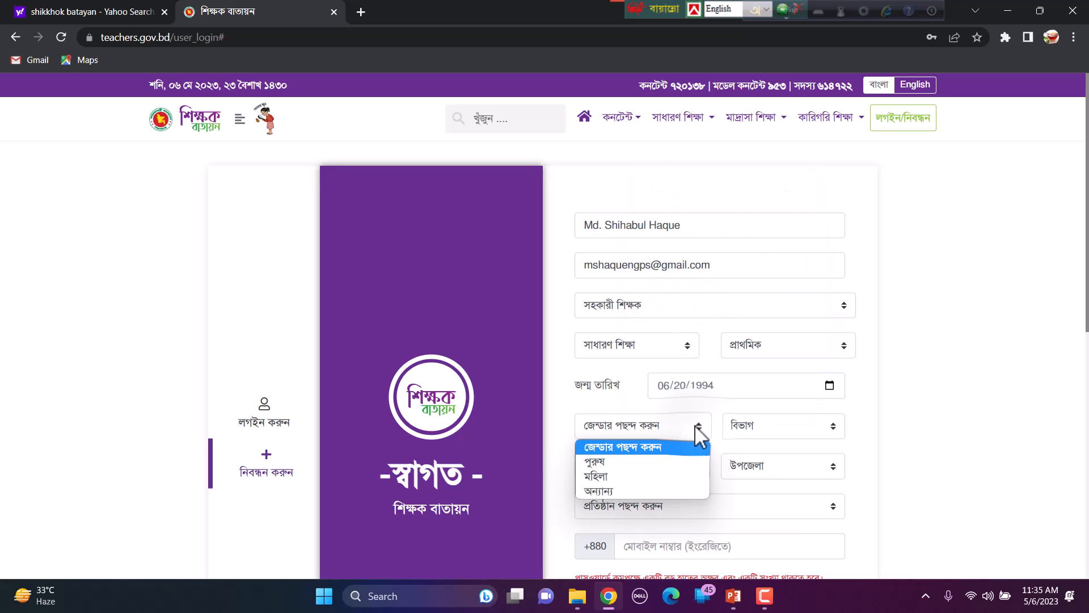
{"action": "left_click", "coordinate": [643, 462]}
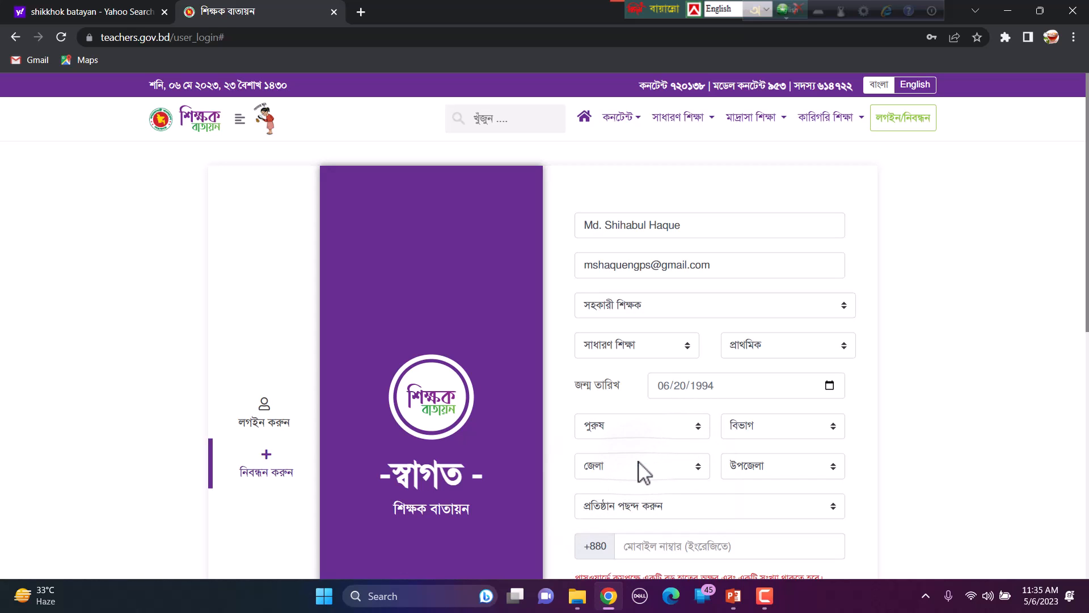
{"action": "left_click", "coordinate": [793, 431]}
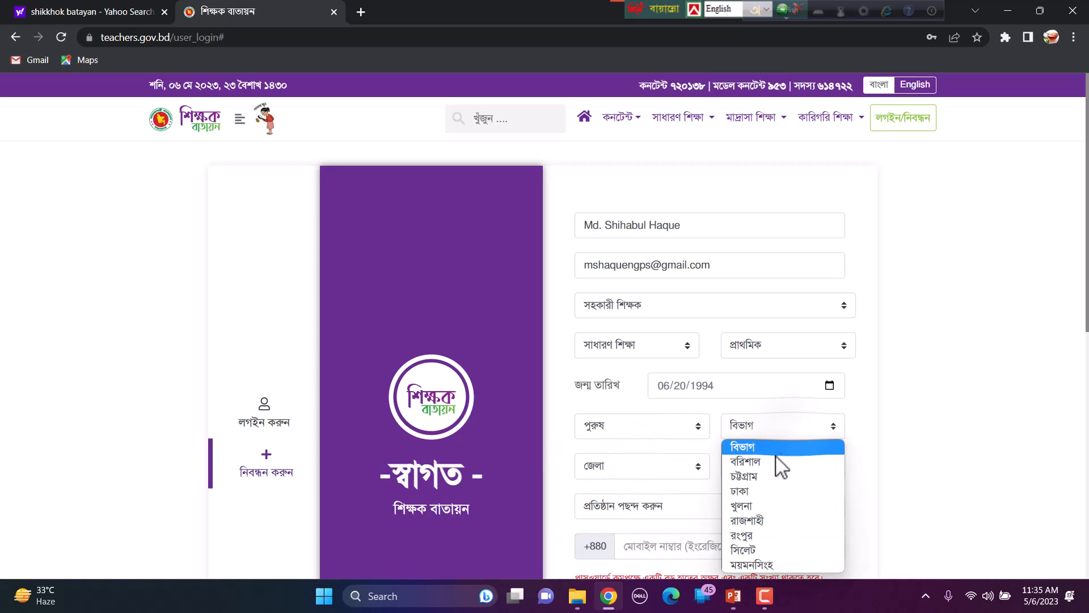
{"action": "left_click", "coordinate": [742, 506]}
{"action": "left_click", "coordinate": [643, 467]}
{"action": "left_click", "coordinate": [618, 387]}
{"action": "left_click", "coordinate": [782, 466]}
{"action": "left_click", "coordinate": [754, 372]}
Step: Choose নলুয়া সরকারি প্রাথমিক বিদ্যালয় as the institution
{"action": "scroll", "coordinate": [783, 431], "scroll_direction": "down", "scroll_amount": 2}
{"action": "left_click", "coordinate": [789, 364]}
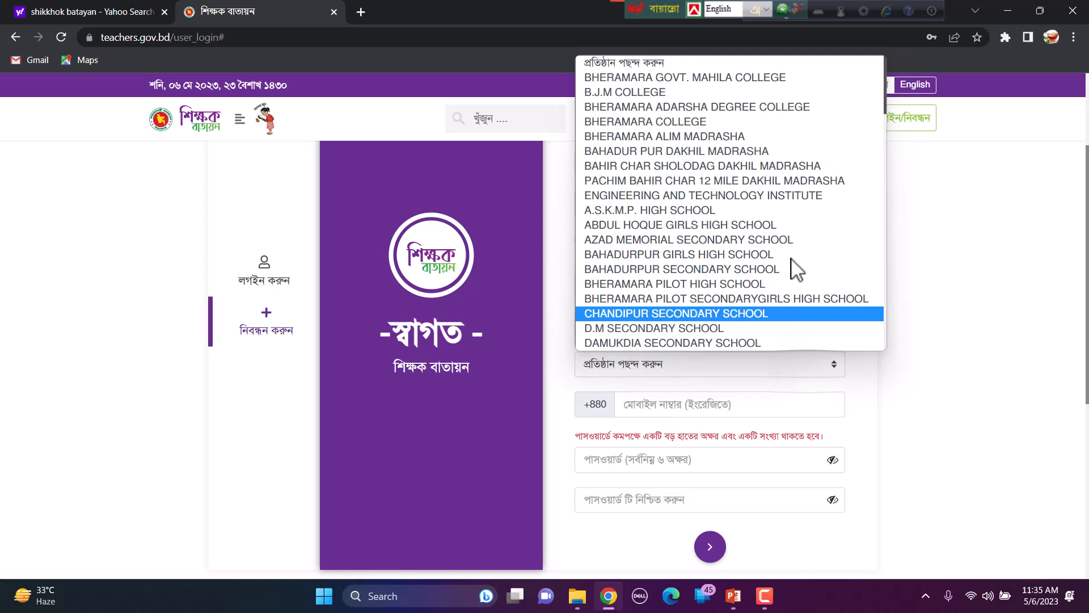
{"action": "scroll", "coordinate": [791, 259], "scroll_direction": "down", "scroll_amount": 2}
{"action": "scroll", "coordinate": [793, 267], "scroll_direction": "down", "scroll_amount": 5}
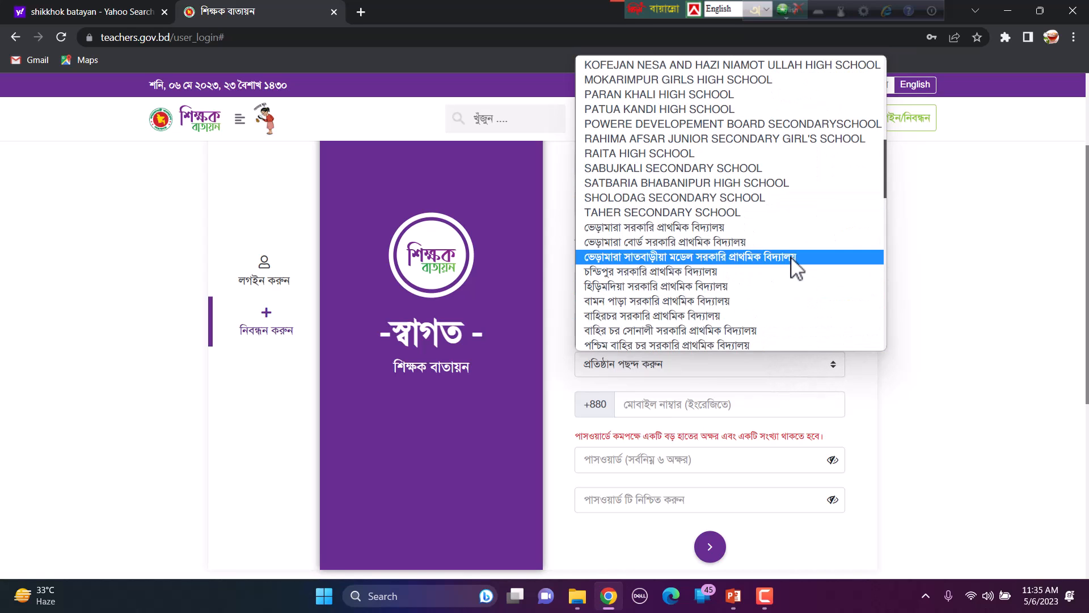
{"action": "scroll", "coordinate": [797, 267], "scroll_direction": "down", "scroll_amount": 7}
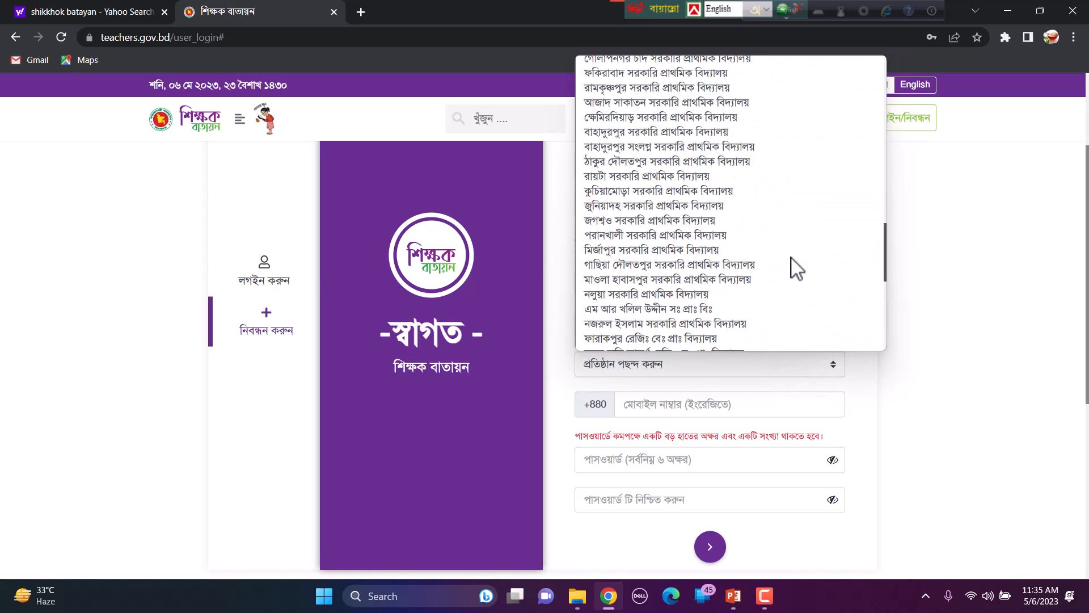
{"action": "left_click", "coordinate": [758, 289]}
{"action": "scroll", "coordinate": [732, 295], "scroll_direction": "down", "scroll_amount": 1}
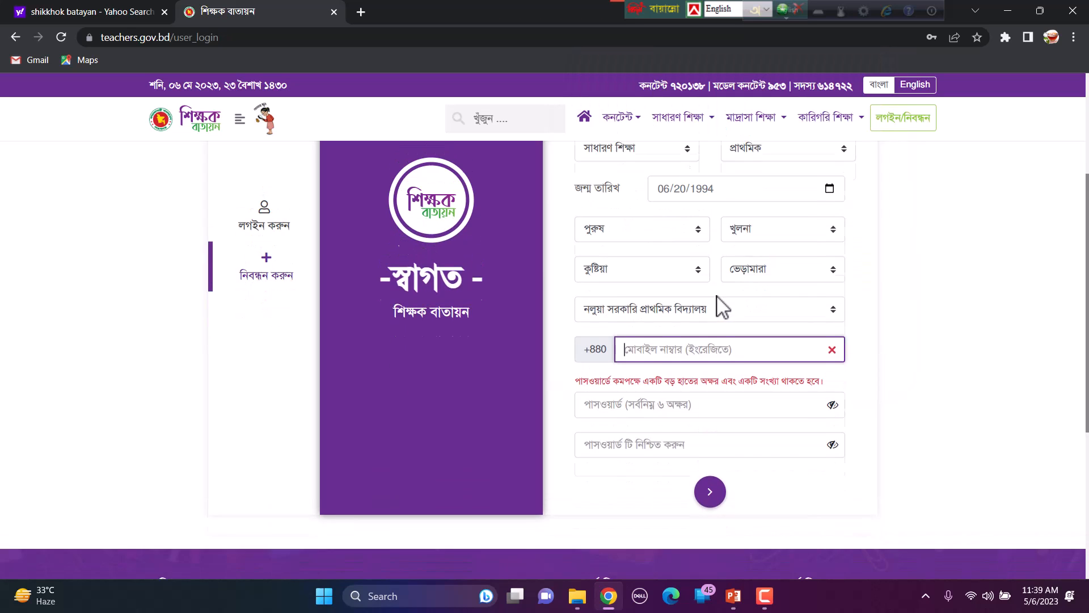
{"action": "scroll", "coordinate": [651, 333], "scroll_direction": "down", "scroll_amount": 1}
{"action": "left_click", "coordinate": [645, 332]}
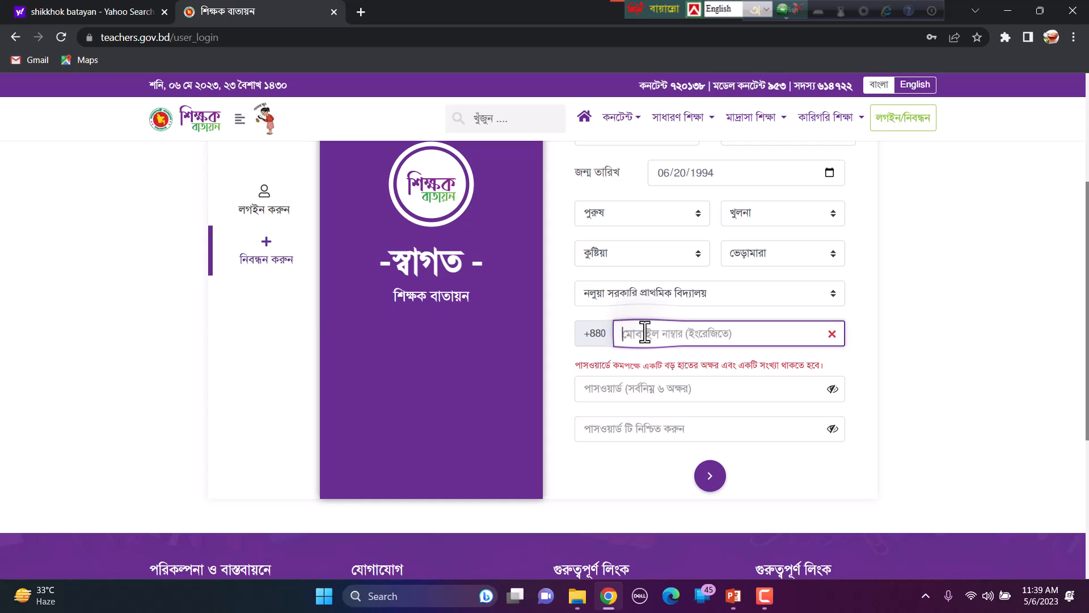
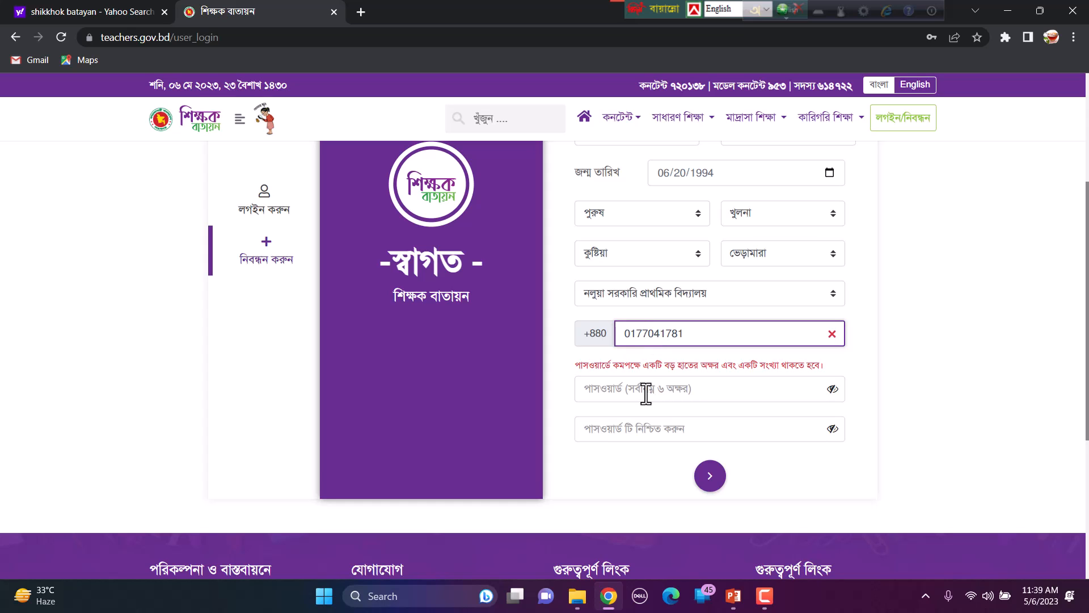
Step: Enter the teacher's mobile number, fixing its leading digit
{"action": "left_click", "coordinate": [631, 334]}
{"action": "key", "text": "BackSpace"}
{"action": "left_click", "coordinate": [694, 335]}
{"action": "type", "text": "0"}
Step: Type the password, then copy it into the confirm-password field
{"action": "left_click", "coordinate": [661, 395]}
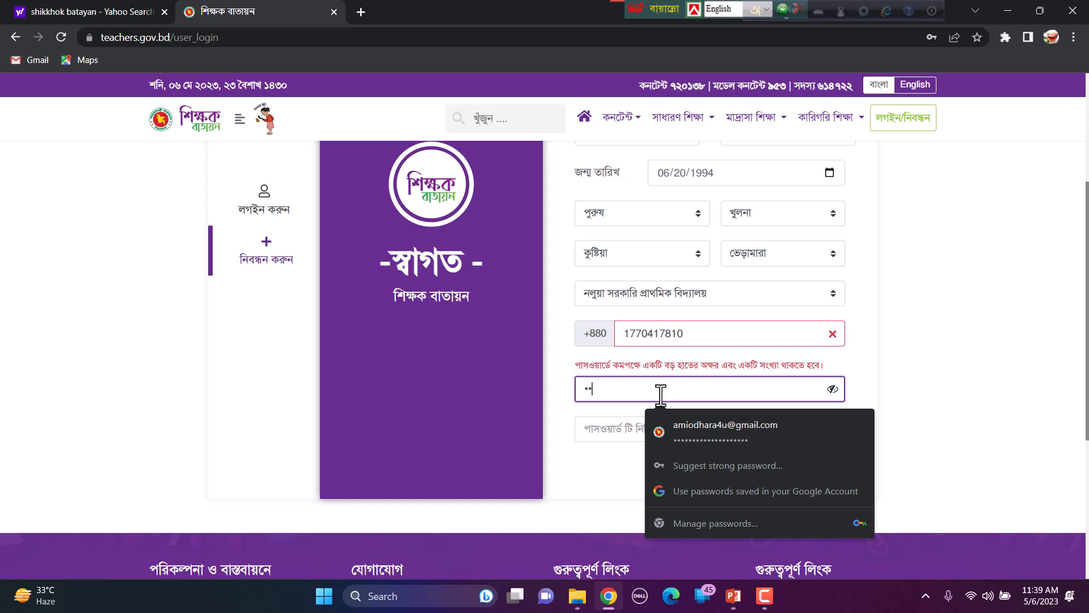
{"action": "left_click", "coordinate": [832, 388]}
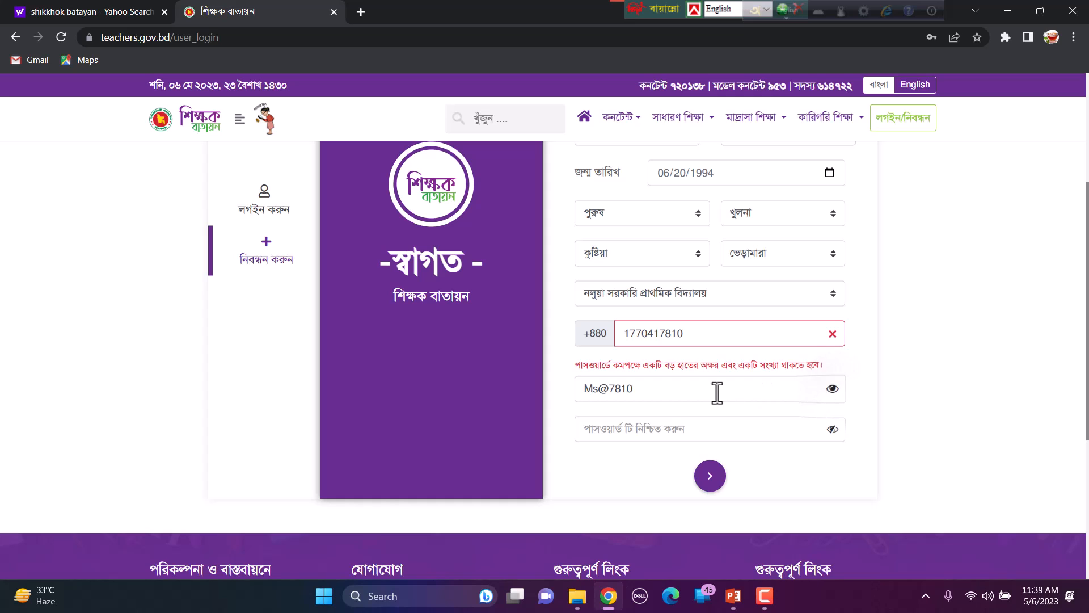
{"action": "left_click_drag", "start_coordinate": [651, 392], "coordinate": [564, 388]}
{"action": "right_click", "coordinate": [600, 388]}
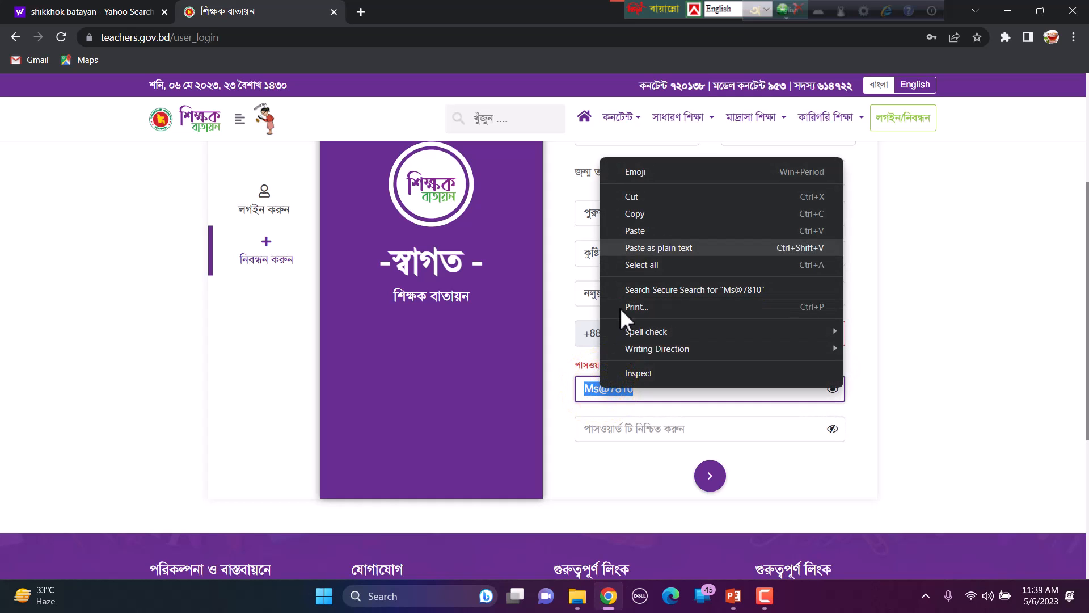
{"action": "left_click", "coordinate": [644, 214]}
{"action": "left_click", "coordinate": [673, 429]}
{"action": "right_click", "coordinate": [673, 428]}
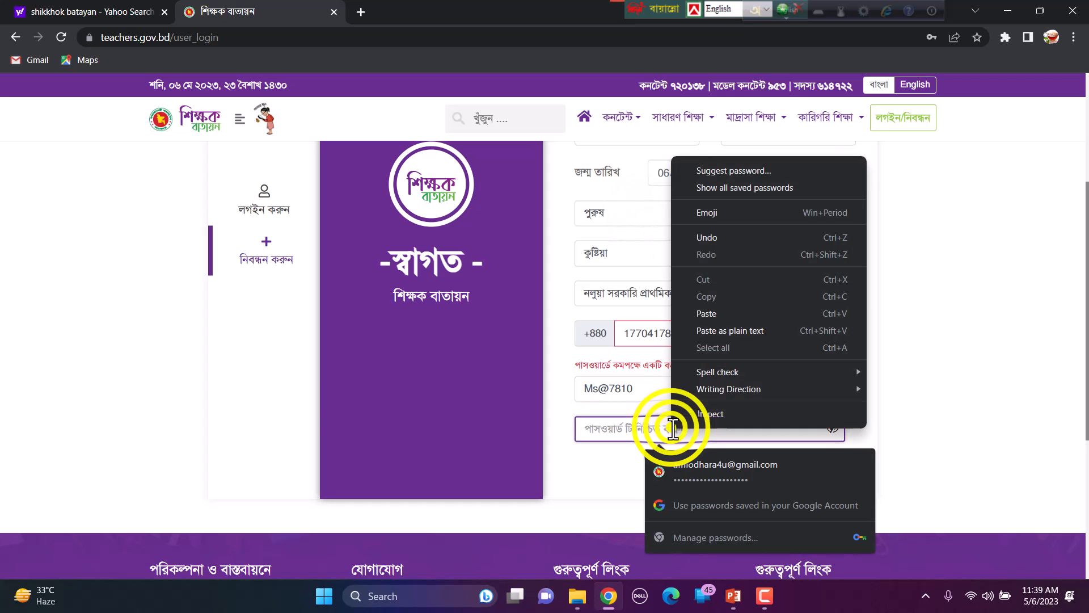
{"action": "left_click", "coordinate": [709, 313]}
Step: Submit the registration, decline saving the password, and type the present address
{"action": "left_click", "coordinate": [717, 487]}
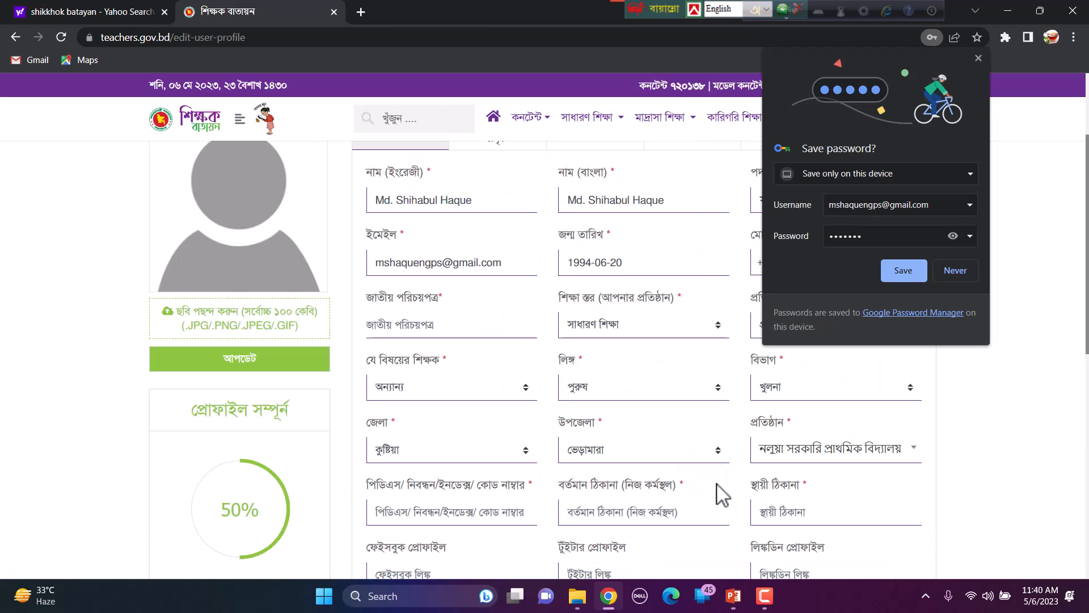
{"action": "left_click", "coordinate": [948, 270]}
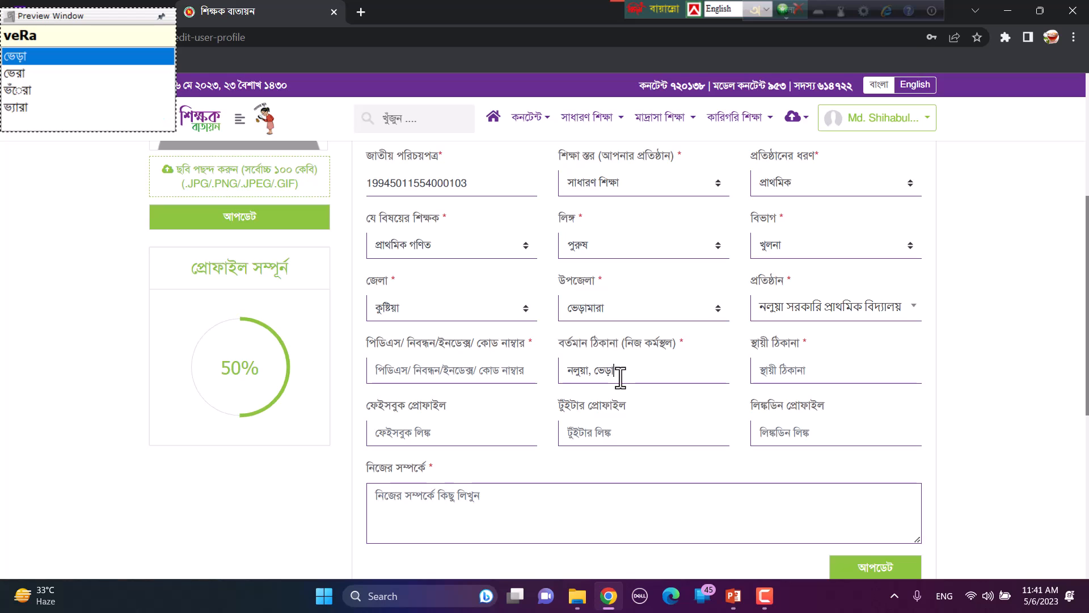
{"action": "type", "text": "mara"}
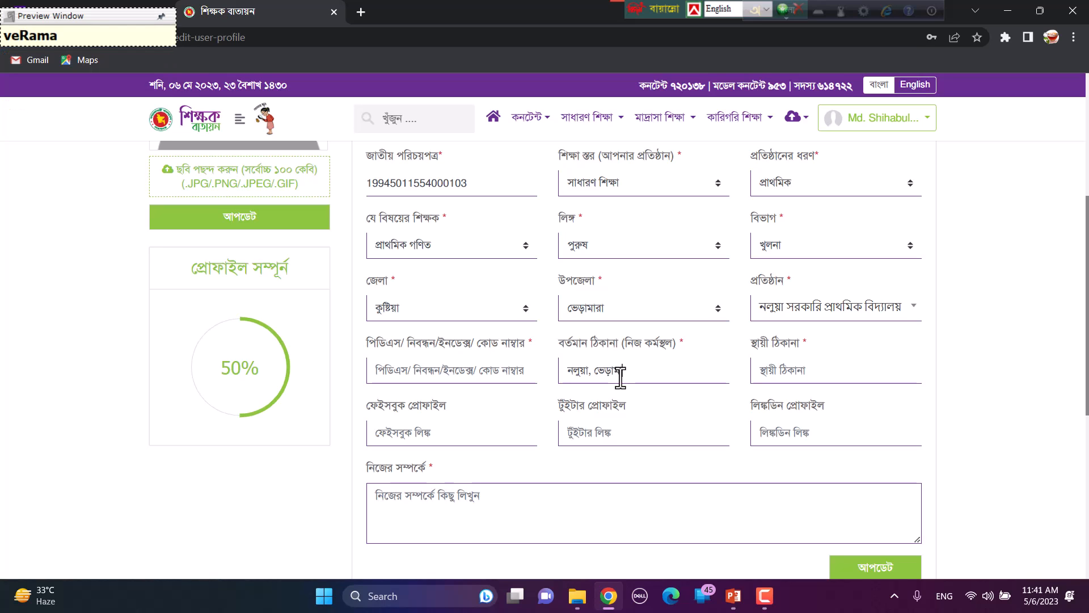
{"action": "type", "text": ", "}
{"action": "type", "text": "kuShTiya"}
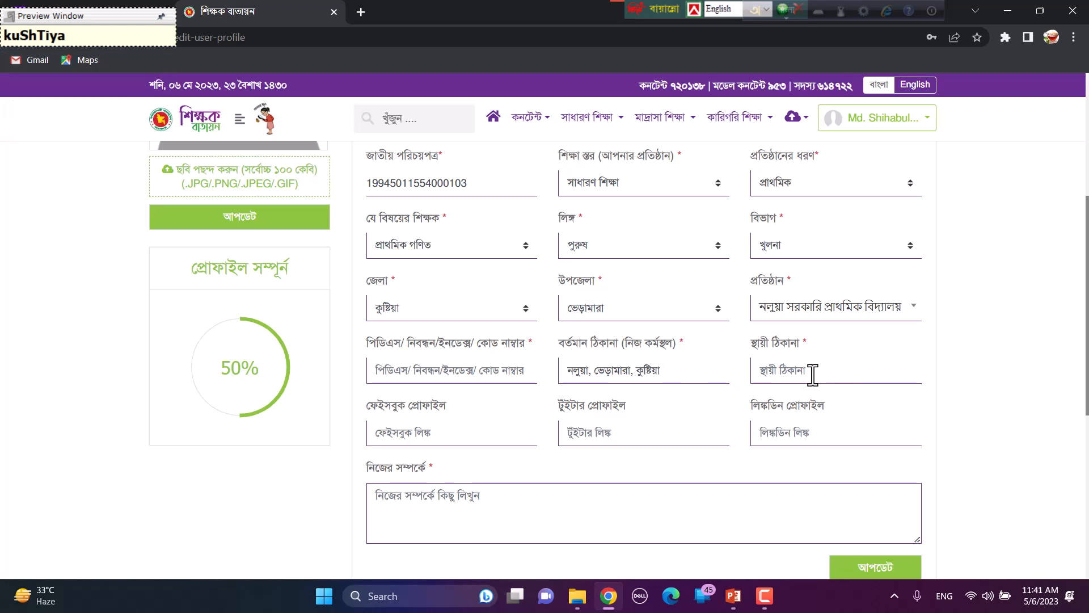
{"action": "key", "text": "Tab"}
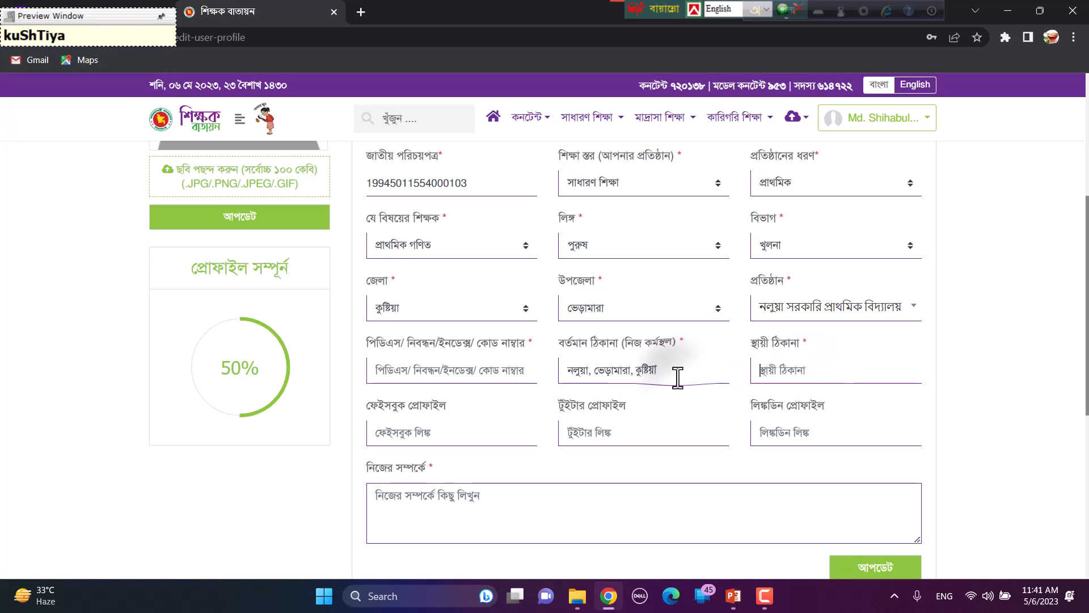
Step: Paste the same address as the permanent address and save the profile with আপডেট
{"action": "right_click", "coordinate": [787, 372]}
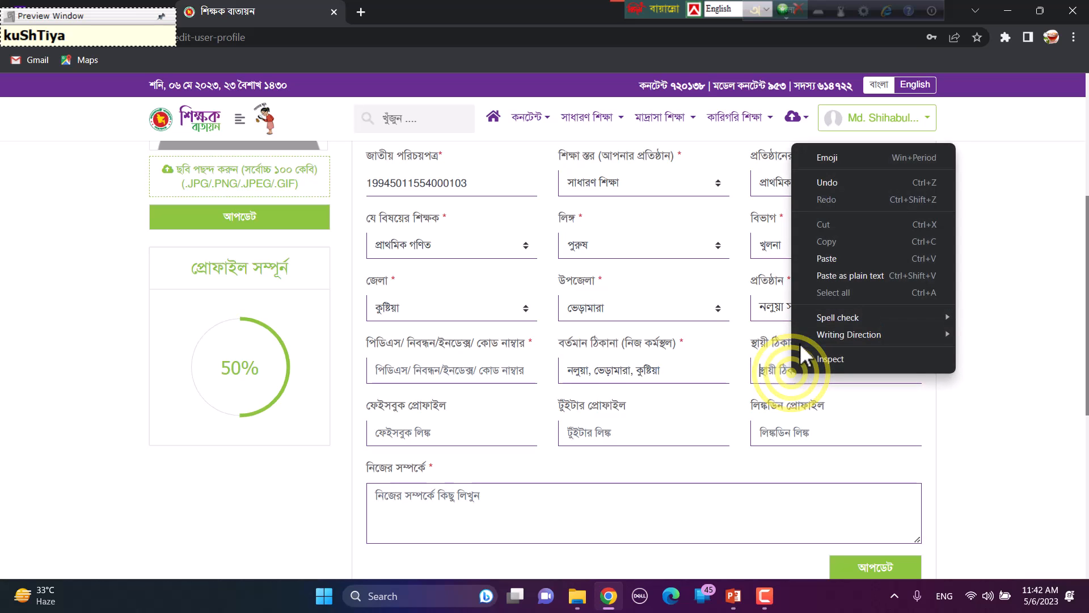
{"action": "left_click", "coordinate": [824, 257]}
{"action": "scroll", "coordinate": [827, 199], "scroll_direction": "down", "scroll_amount": 1}
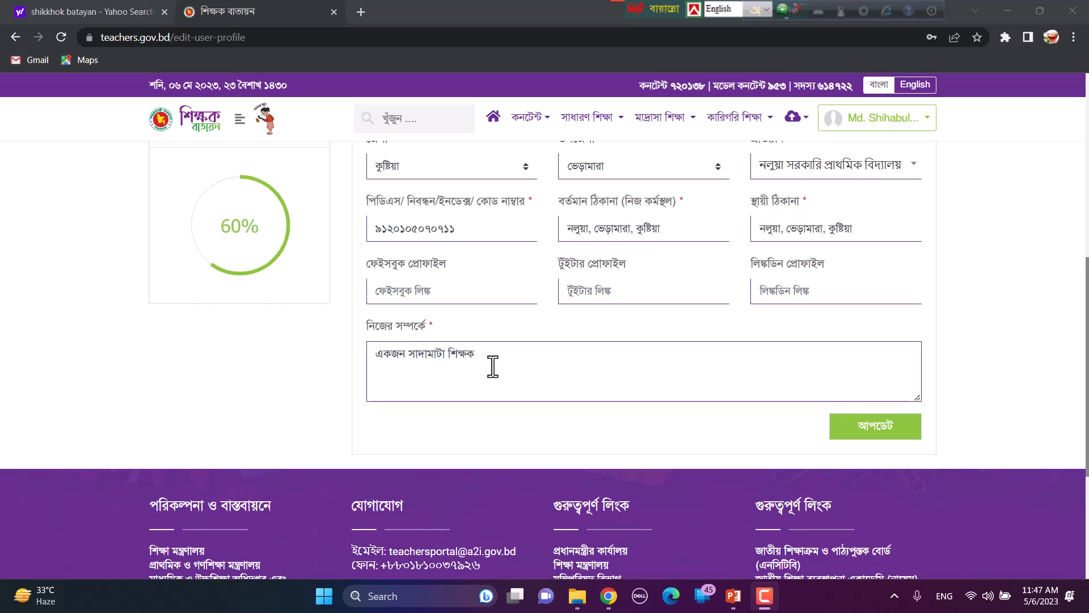
{"action": "scroll", "coordinate": [493, 367], "scroll_direction": "up", "scroll_amount": 2}
{"action": "scroll", "coordinate": [493, 368], "scroll_direction": "down", "scroll_amount": 2}
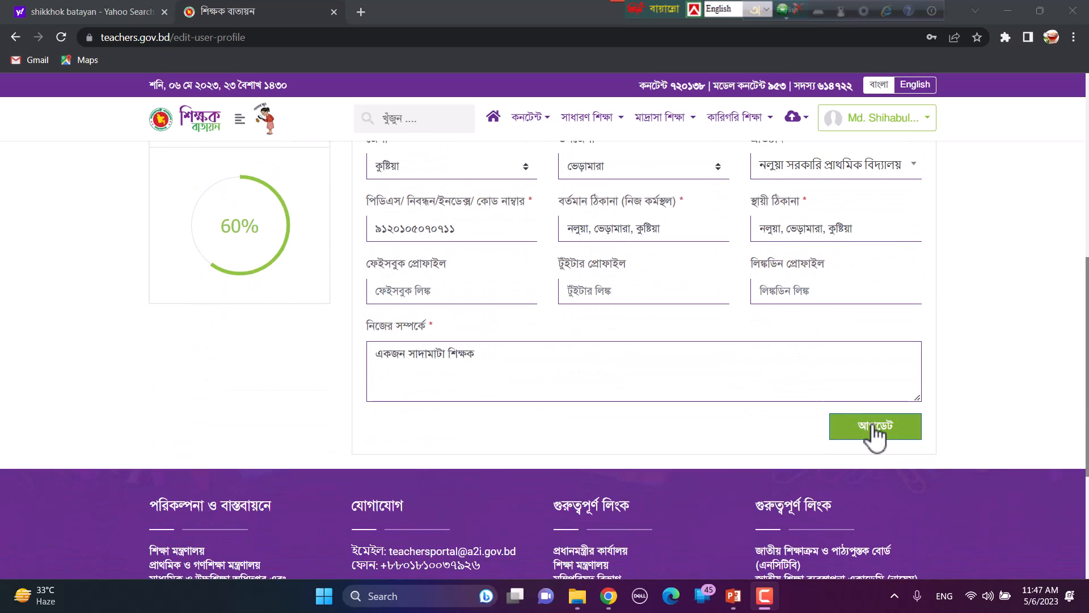
{"action": "left_click", "coordinate": [875, 427]}
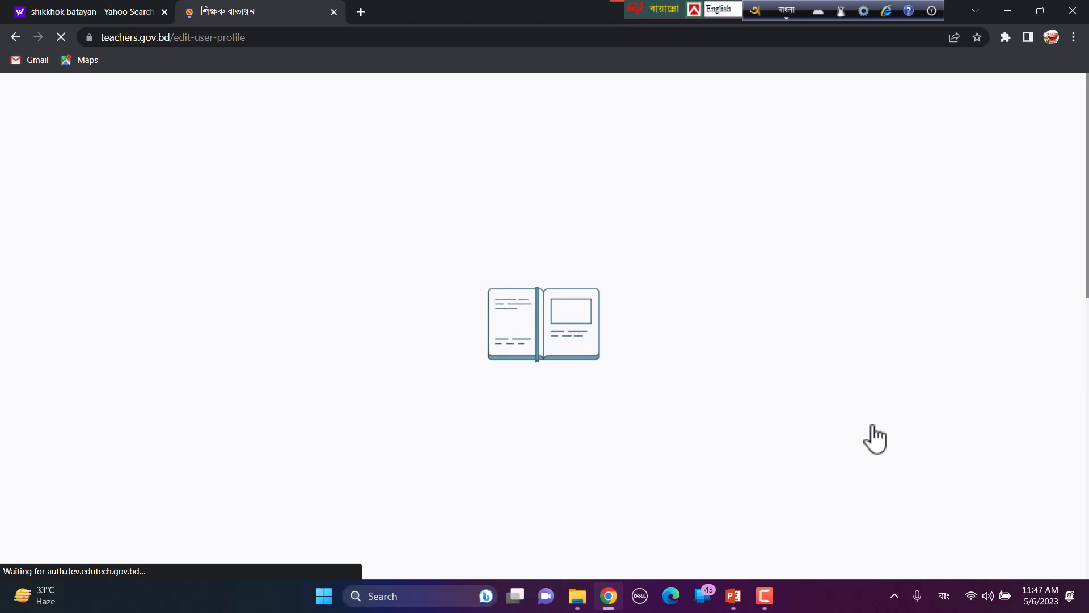
{"action": "scroll", "coordinate": [876, 438], "scroll_direction": "down", "scroll_amount": 3}
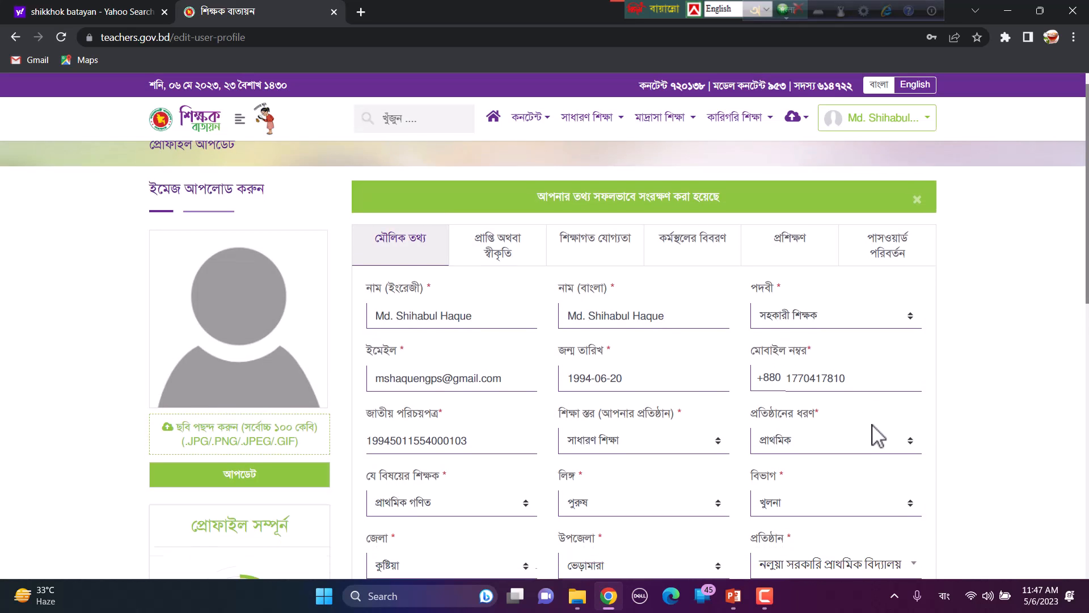
{"action": "scroll", "coordinate": [875, 438], "scroll_direction": "down", "scroll_amount": 1}
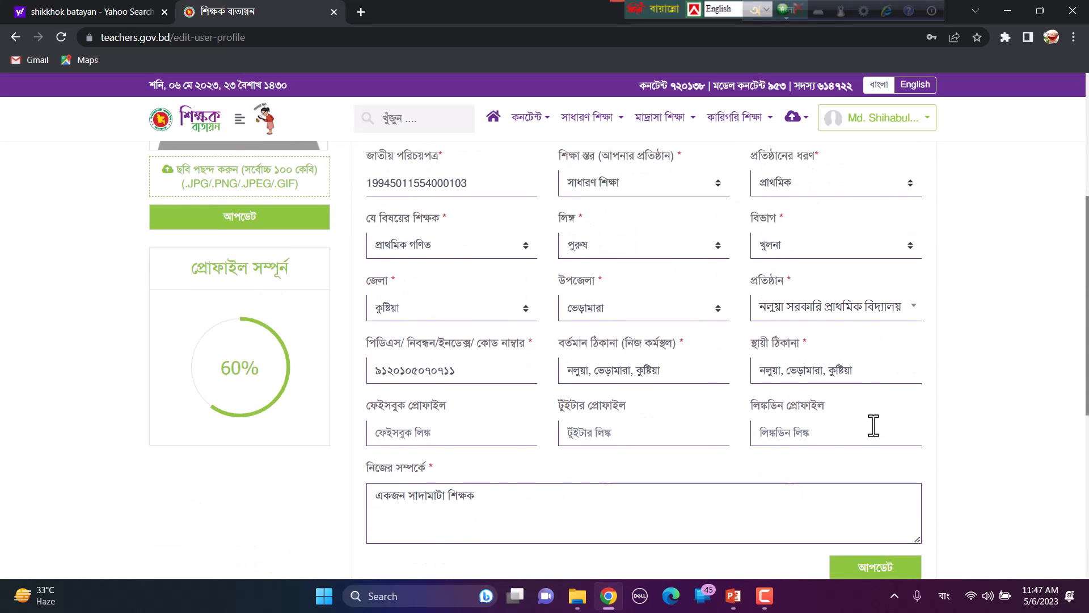
{"action": "scroll", "coordinate": [875, 438], "scroll_direction": "up", "scroll_amount": 1}
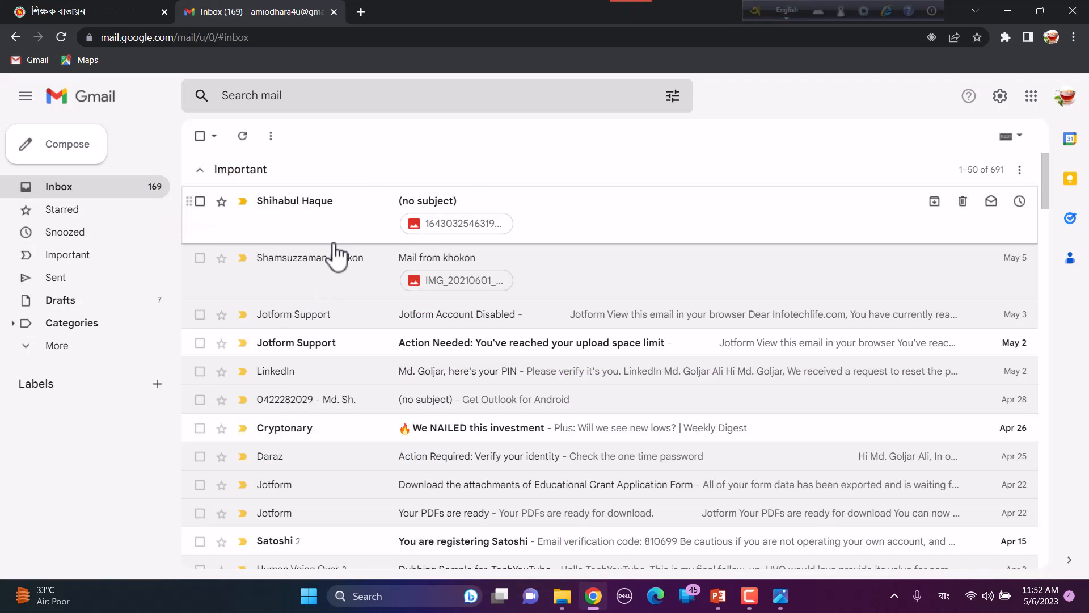
Step: Open the (no subject) email and download its photo attachment
{"action": "left_click", "coordinate": [349, 214]}
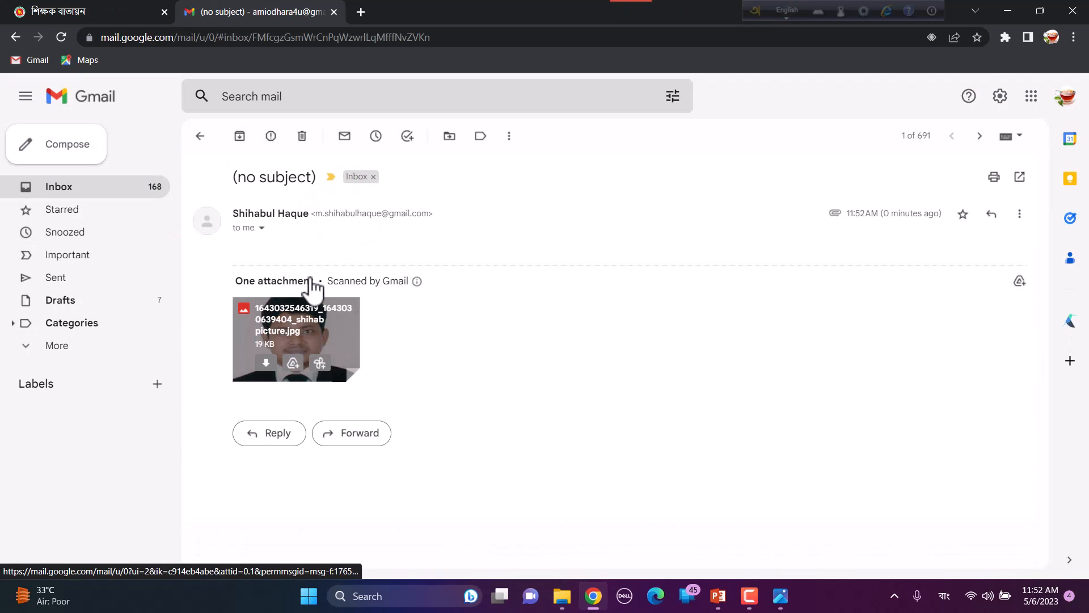
{"action": "left_click", "coordinate": [266, 366]}
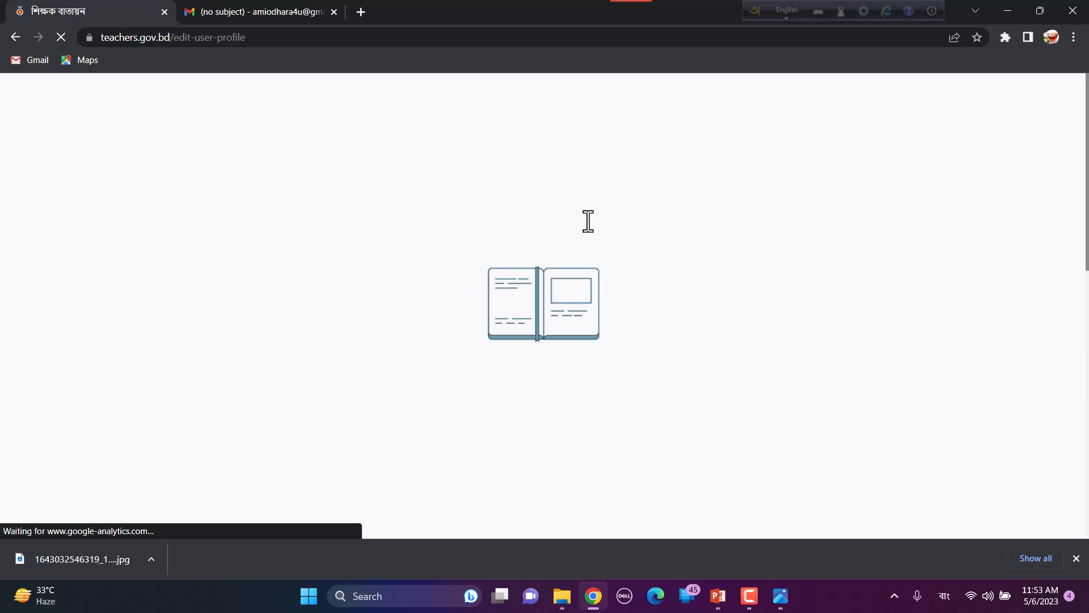
Step: Start a new শিক্ষাগত যোগ্যতা entry with level এস.এস.সি/দাখিল and passing year ২০১০
{"action": "left_click", "coordinate": [590, 227]}
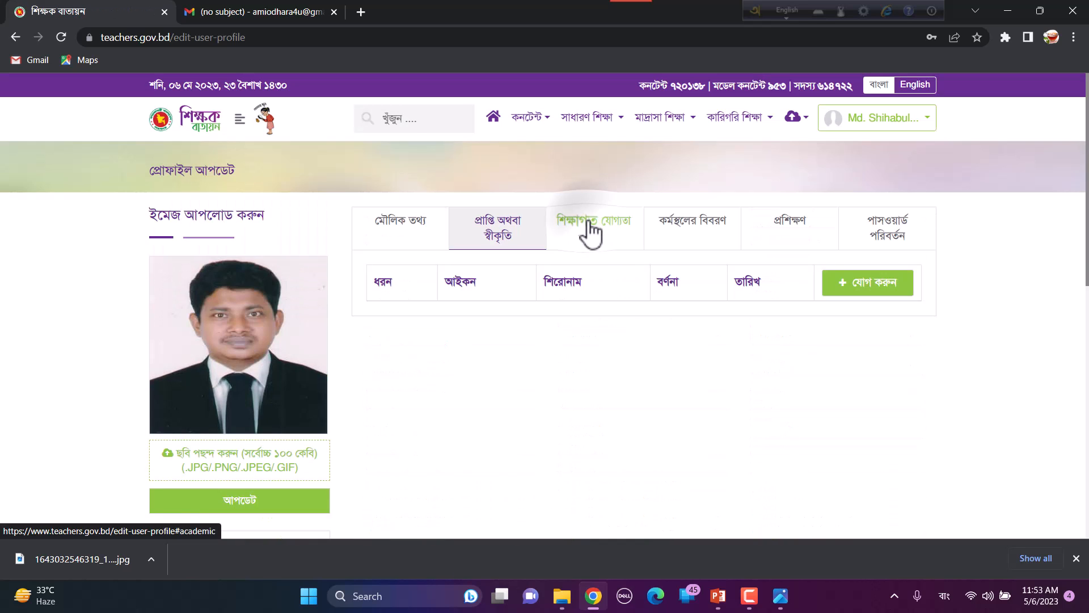
{"action": "left_click", "coordinate": [874, 279]}
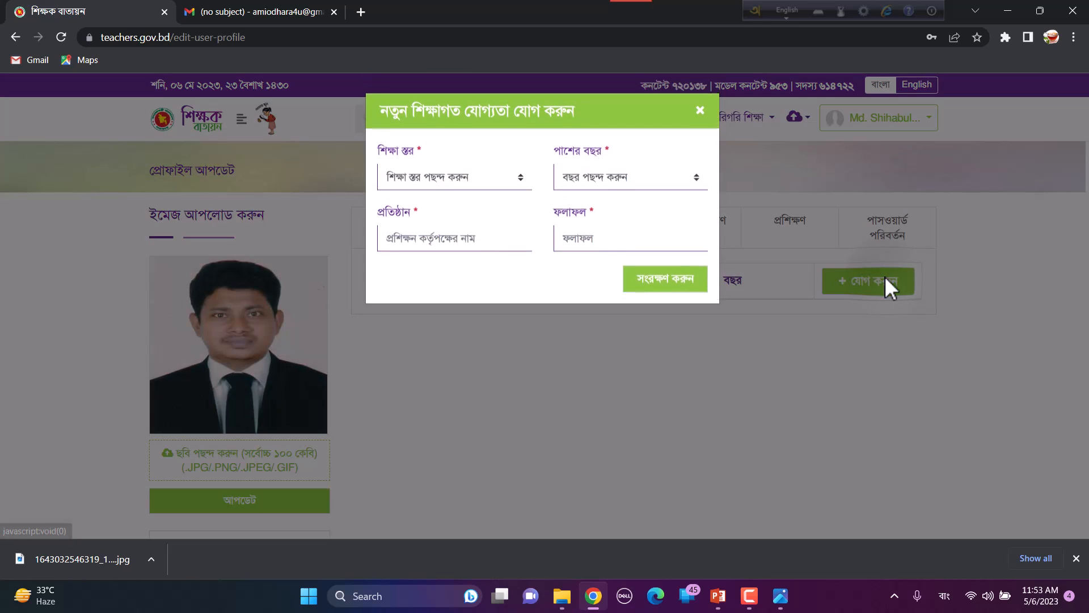
{"action": "left_click", "coordinate": [452, 181]}
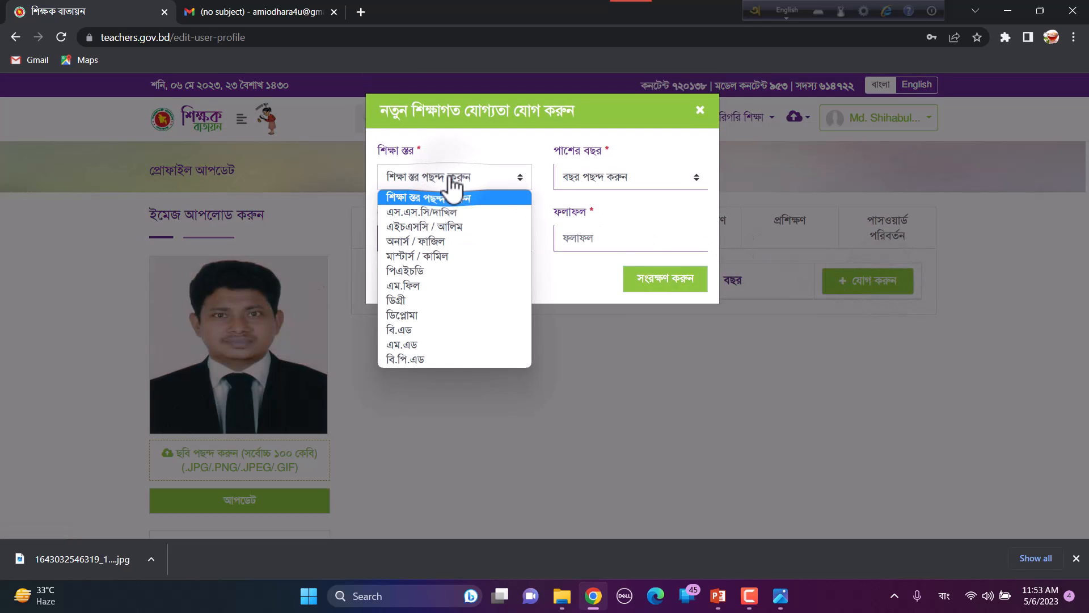
{"action": "key", "text": "Down"}
{"action": "key", "text": "Down"}
{"action": "key", "text": "Down"}
{"action": "key", "text": "Down"}
{"action": "key", "text": "Down"}
{"action": "key", "text": "Down"}
{"action": "key", "text": "Down"}
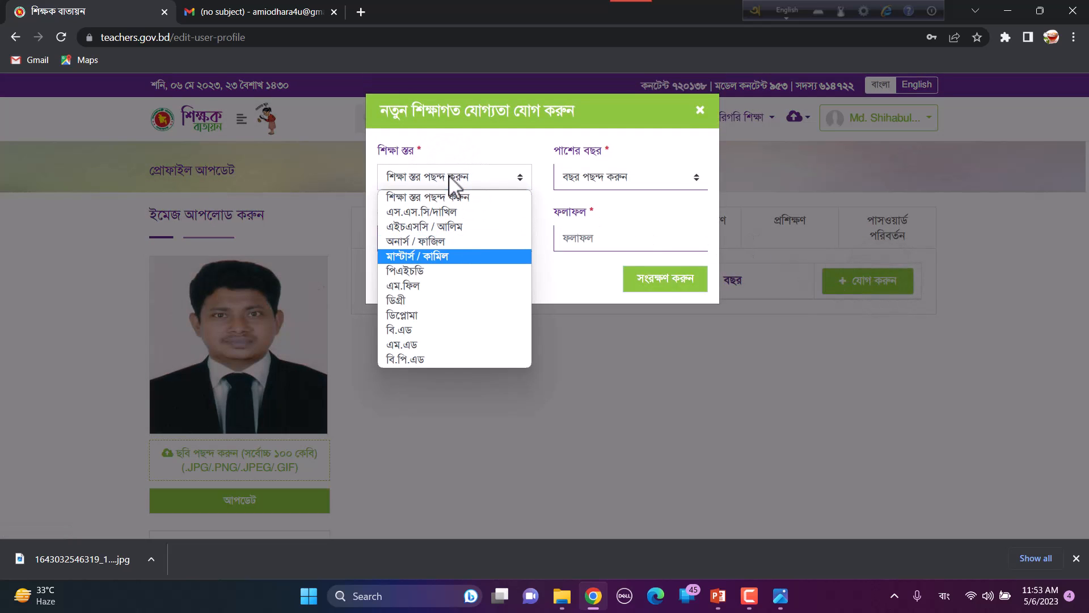
{"action": "left_click", "coordinate": [427, 212]}
{"action": "left_click", "coordinate": [630, 177]}
{"action": "left_click", "coordinate": [584, 403]}
Step: Enter institution ধরমপুর মাধ্যমিক বিদ্যালয় in Bangla and result ৪.৮১, then save it
{"action": "left_click", "coordinate": [445, 240]}
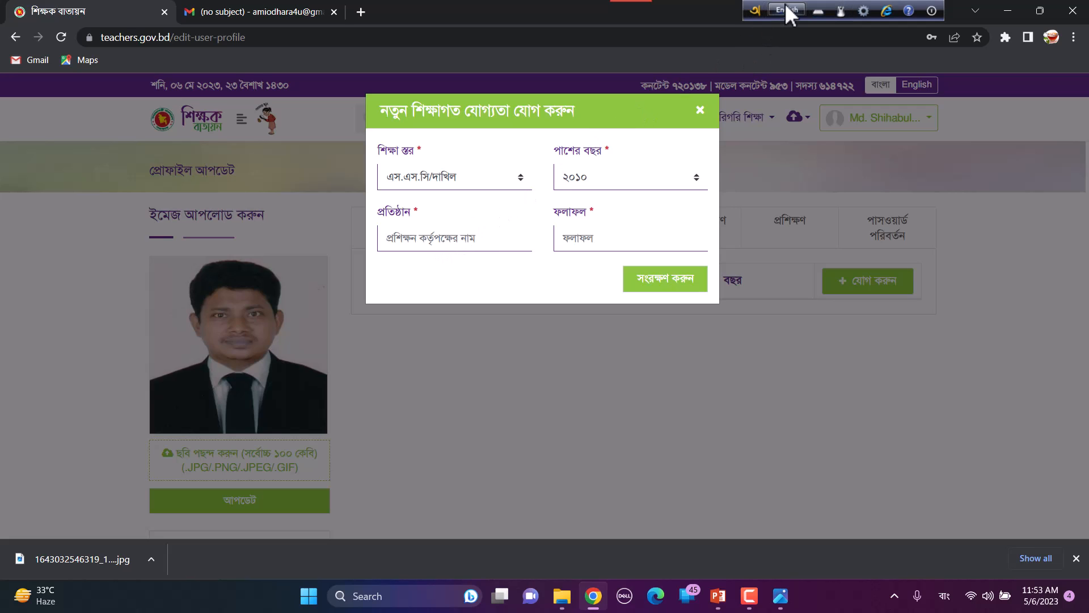
{"action": "left_click", "coordinate": [785, 6]}
{"action": "left_click", "coordinate": [445, 238]}
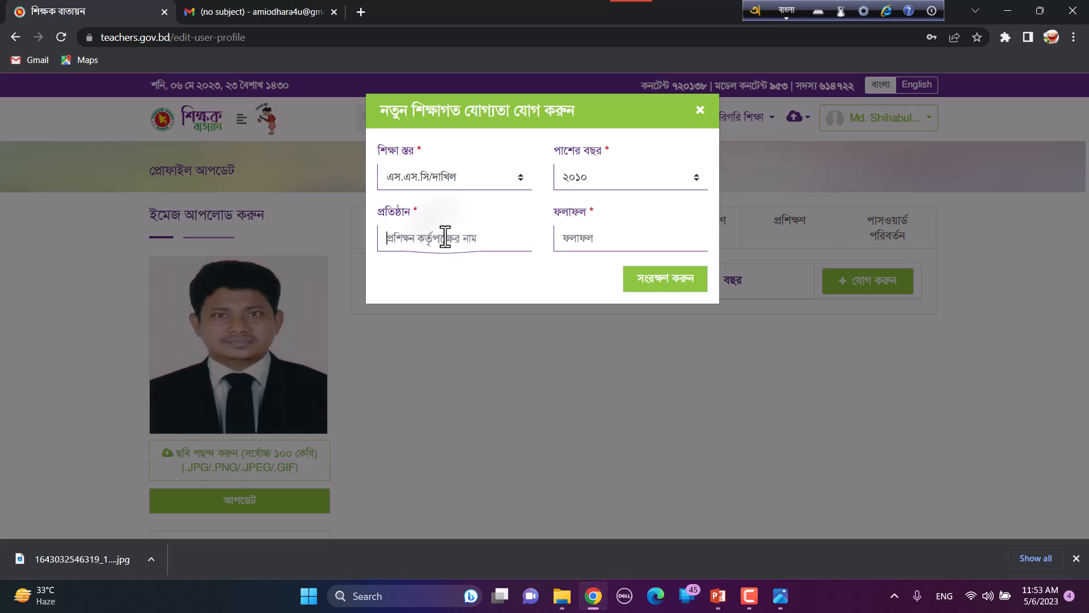
{"action": "type", "text": "D"}
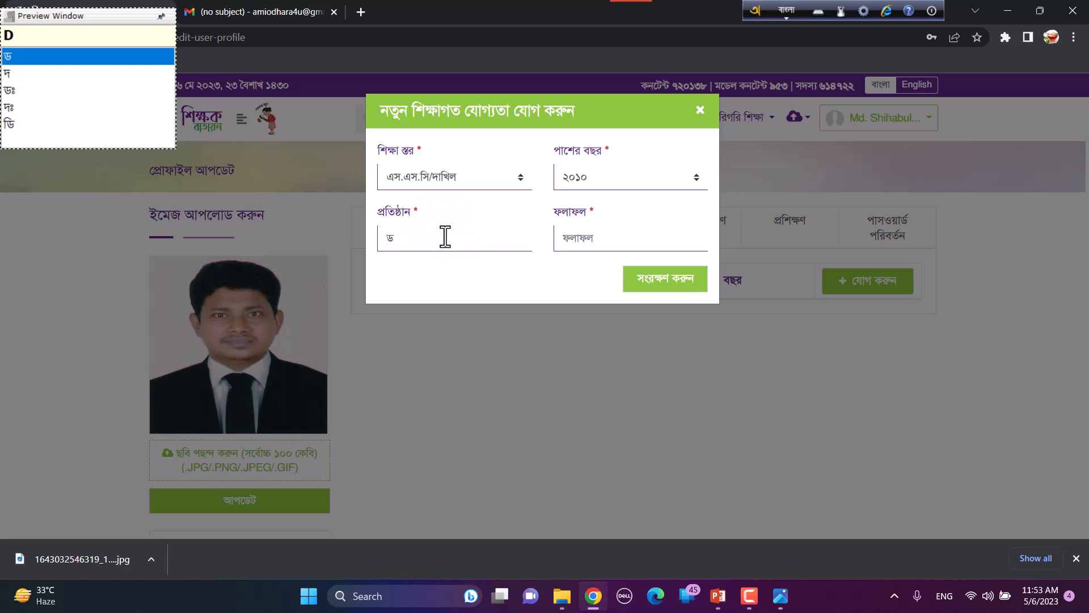
{"action": "key", "text": "BackSpace"}
{"action": "type", "text": "dhorompu"}
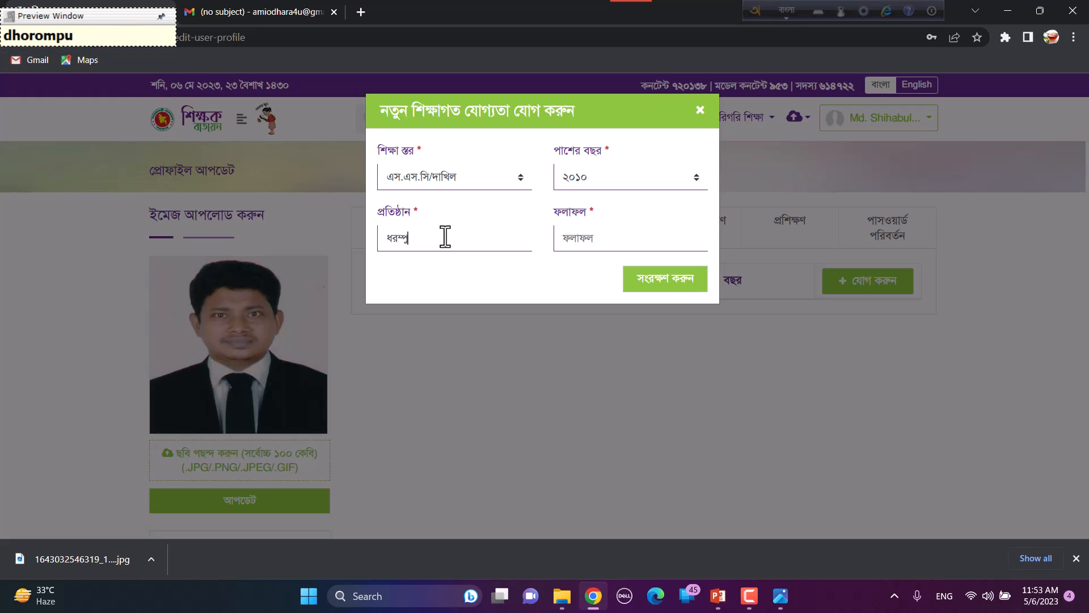
{"action": "type", "text": "r mad"}
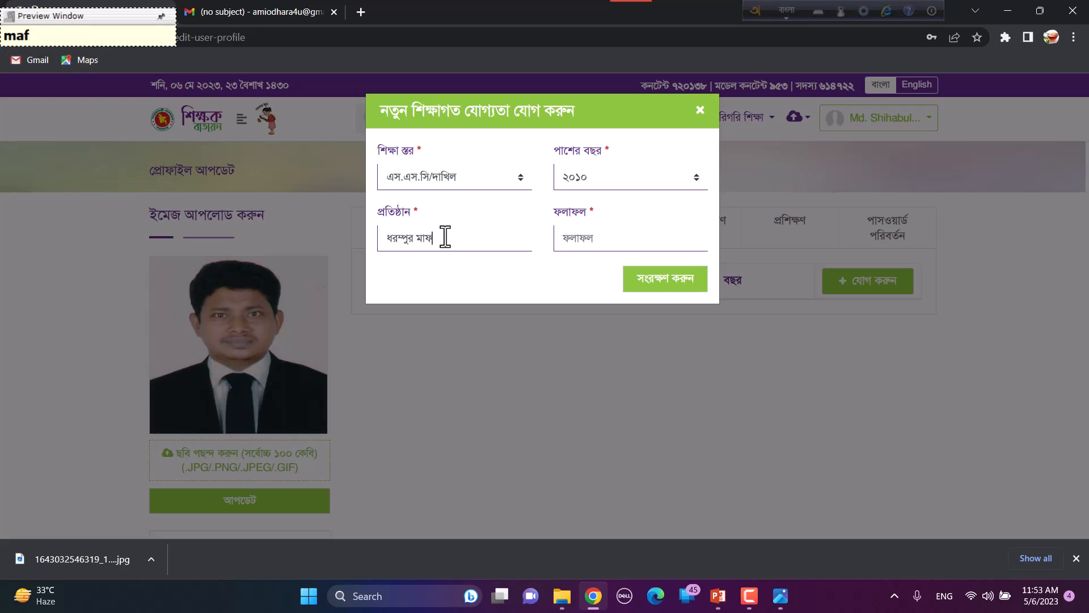
{"action": "type", "text": "hya"}
{"action": "key", "text": "BackSpace"}
{"action": "type", "text": "mik "}
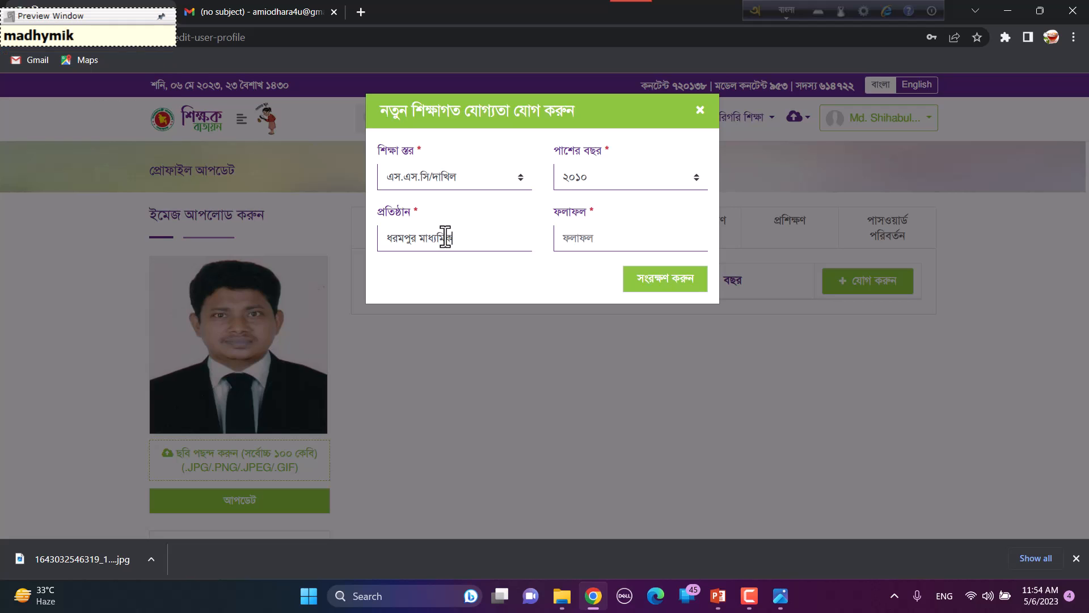
{"action": "type", "text": "bidya"}
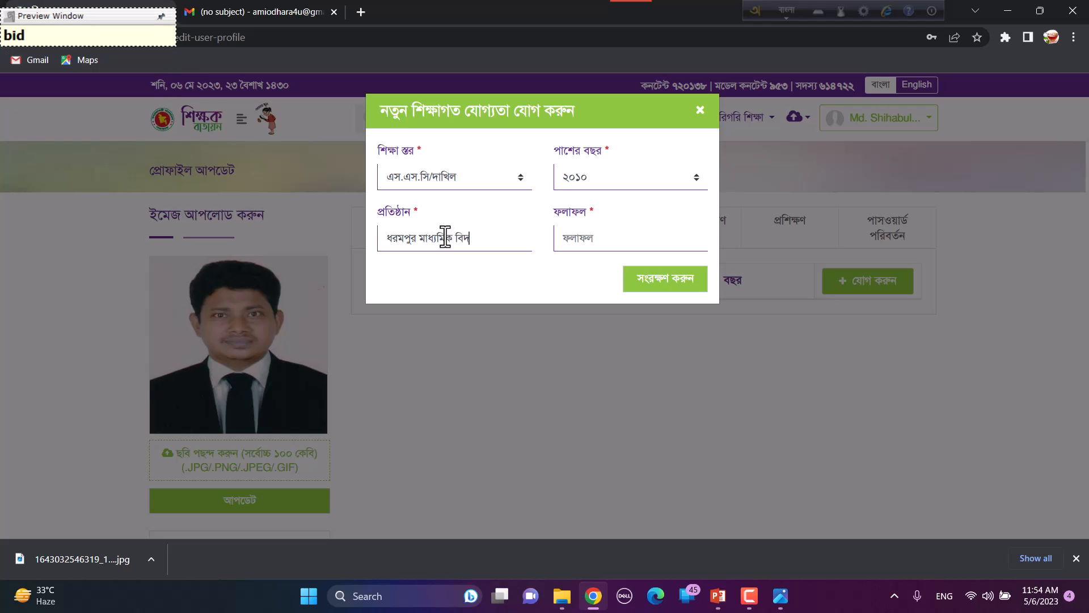
{"action": "type", "text": "loy"}
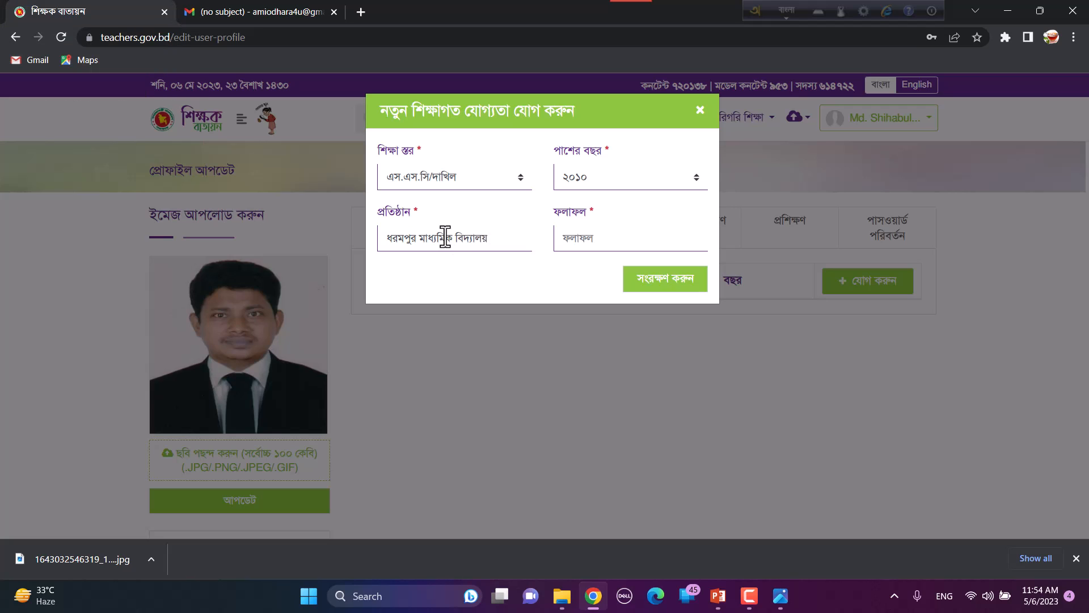
{"action": "left_click", "coordinate": [588, 238]}
{"action": "type", "text": "4.`81"}
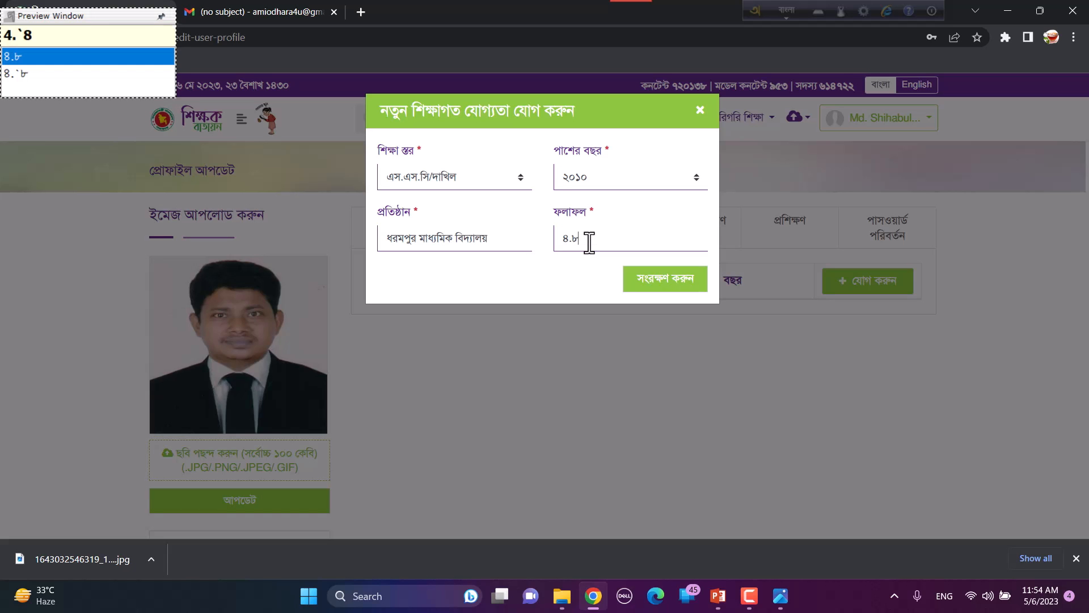
{"action": "left_click", "coordinate": [653, 282]}
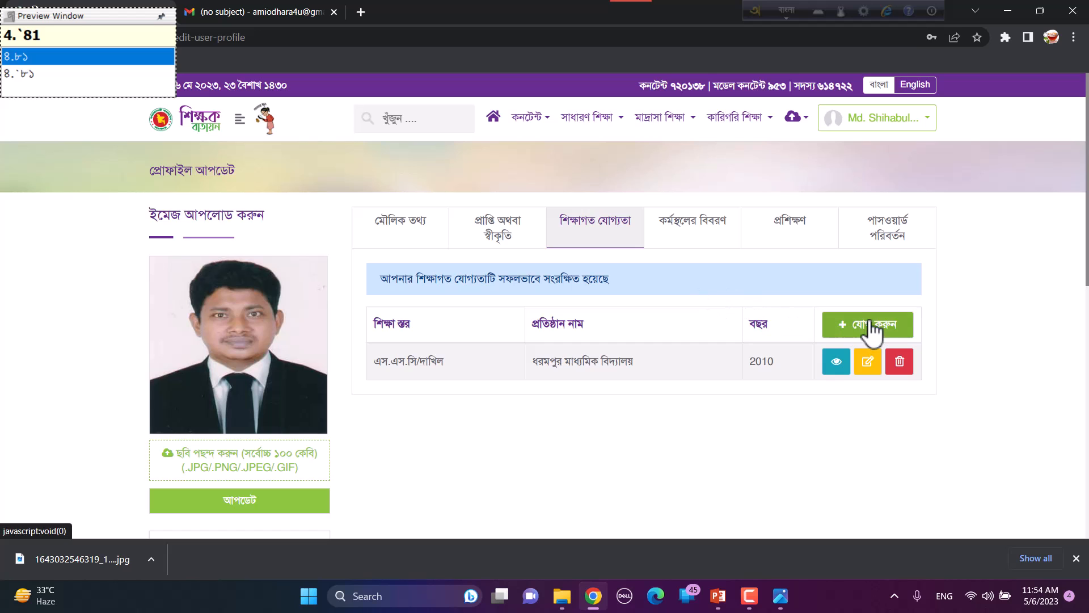
Step: Add an এইচএসসি / আলিম entry: year ২০১২, ভেড়ামারা কলেজ, result ৪.৪০
{"action": "left_click", "coordinate": [872, 325]}
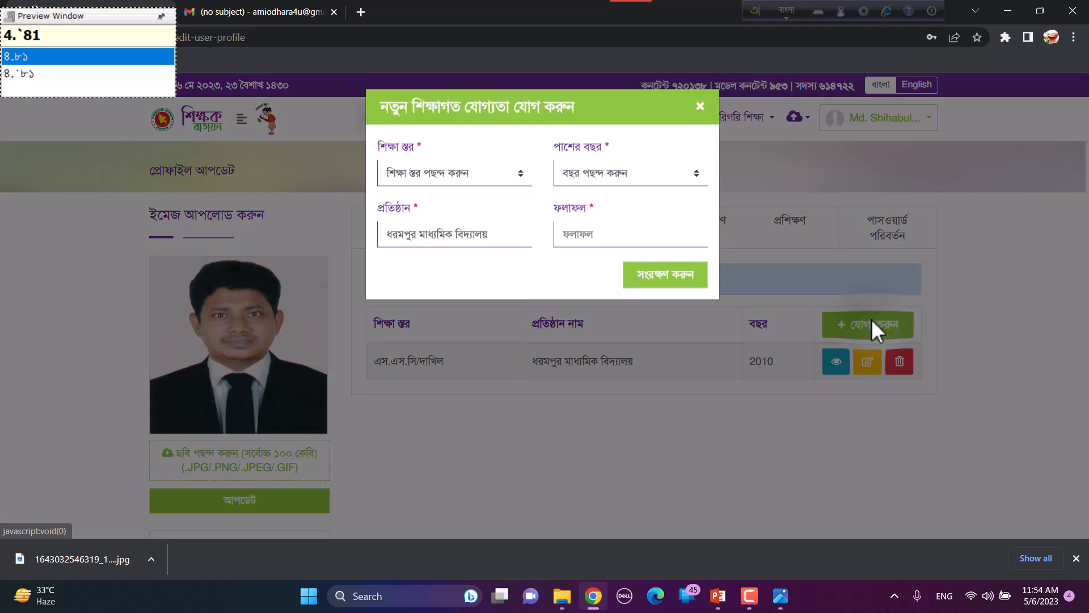
{"action": "left_click", "coordinate": [432, 177]}
{"action": "left_click", "coordinate": [429, 225]}
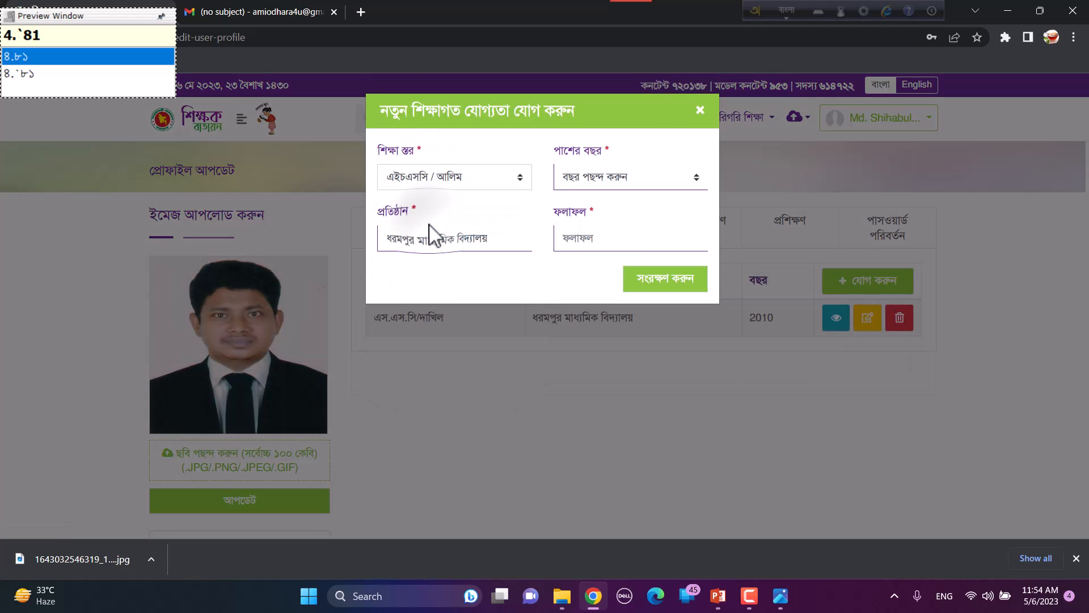
{"action": "left_click", "coordinate": [585, 187]}
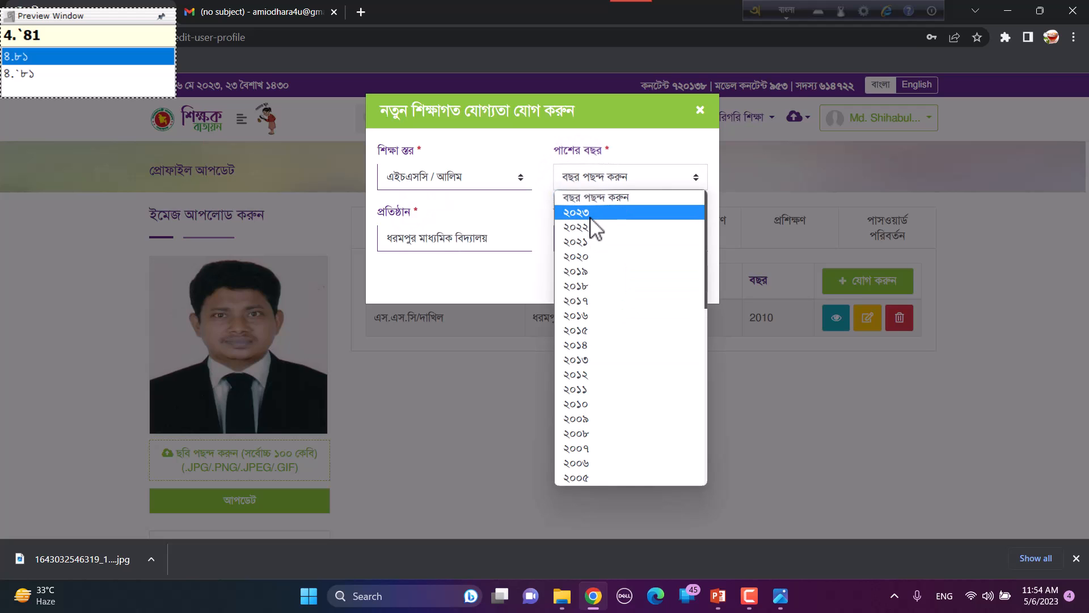
{"action": "left_click", "coordinate": [590, 376]}
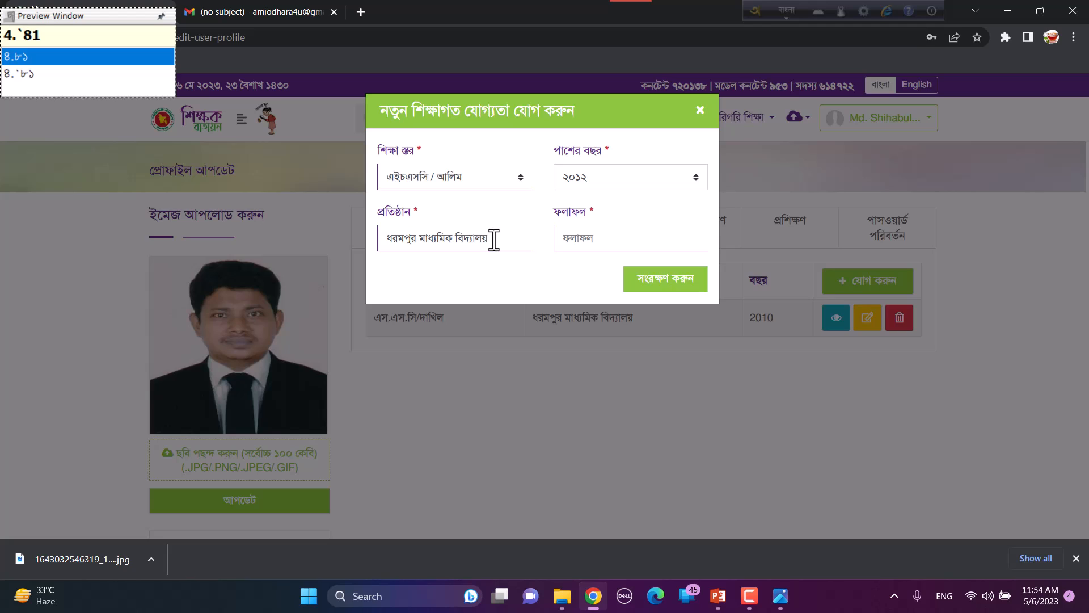
{"action": "left_click_drag", "start_coordinate": [492, 238], "coordinate": [343, 234]}
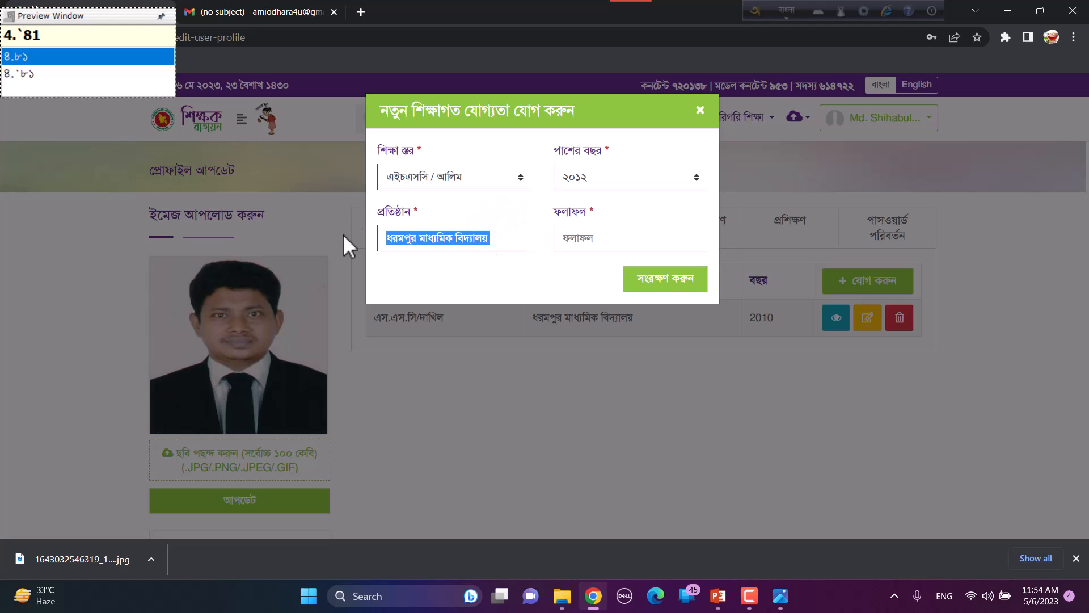
{"action": "type", "text": "ভেড়ামারা কলে"}
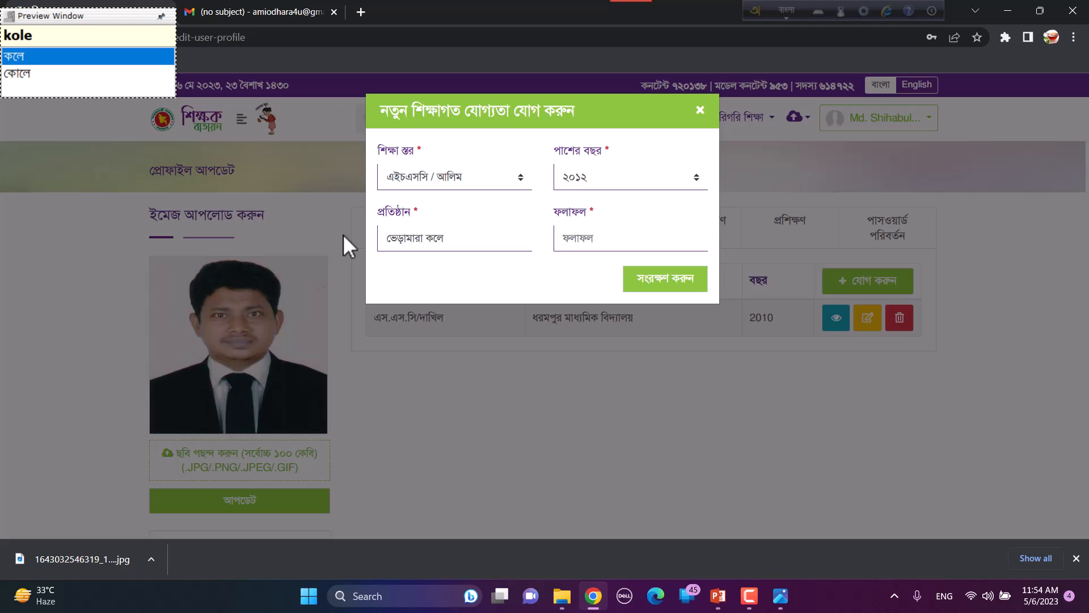
{"action": "type", "text": "জ"}
{"action": "left_click", "coordinate": [570, 237]}
{"action": "type", "text": "৪.৪০"}
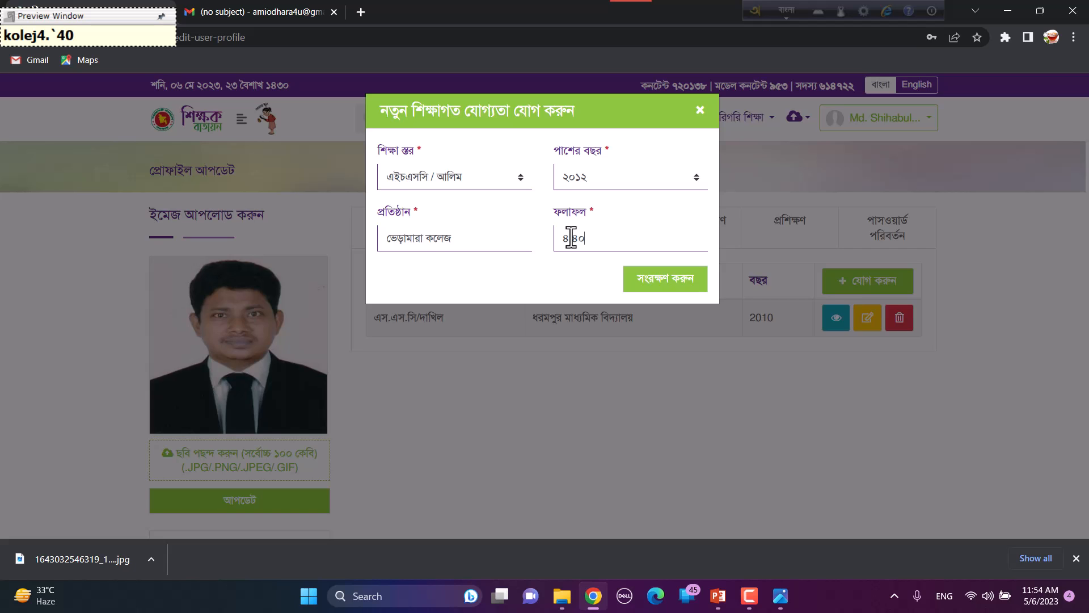
{"action": "left_click", "coordinate": [674, 281]}
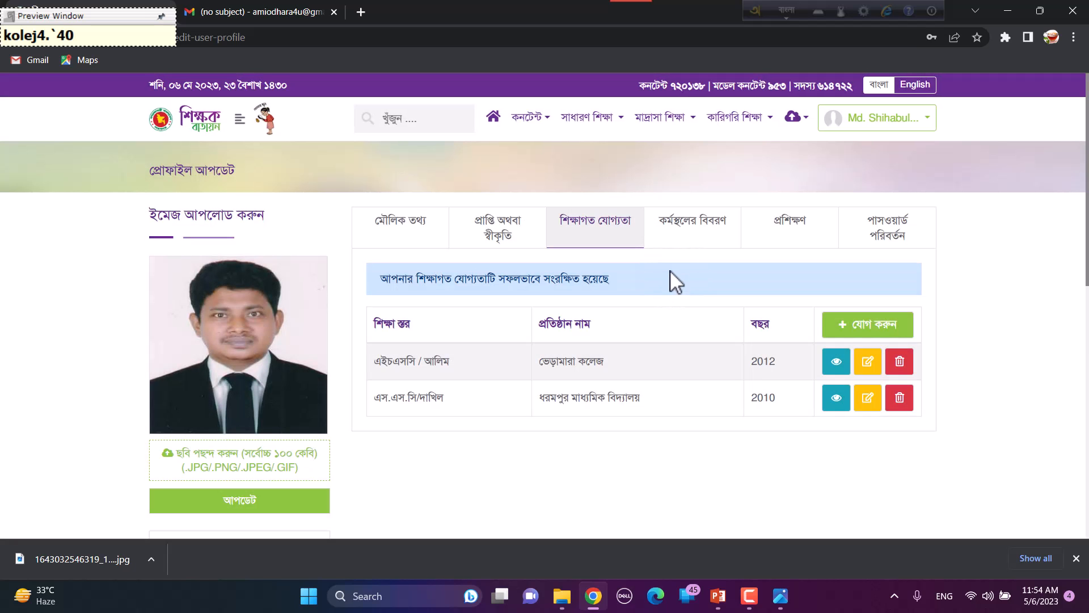
Step: Add an অনার্স / ফাজিল entry: year ২০১৬, শাহজালাল বিজ্ঞান ও প্রযুক্তি বিশ্ববিদ্যালয়, result ৩.২২
{"action": "left_click", "coordinate": [867, 324]}
{"action": "left_click", "coordinate": [454, 177]}
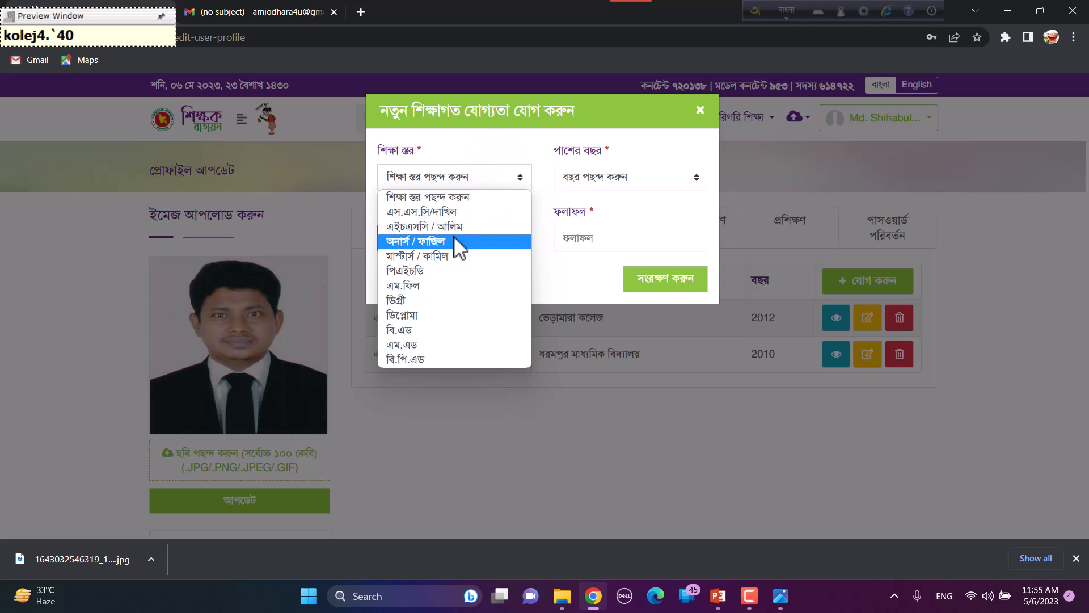
{"action": "left_click", "coordinate": [454, 238]}
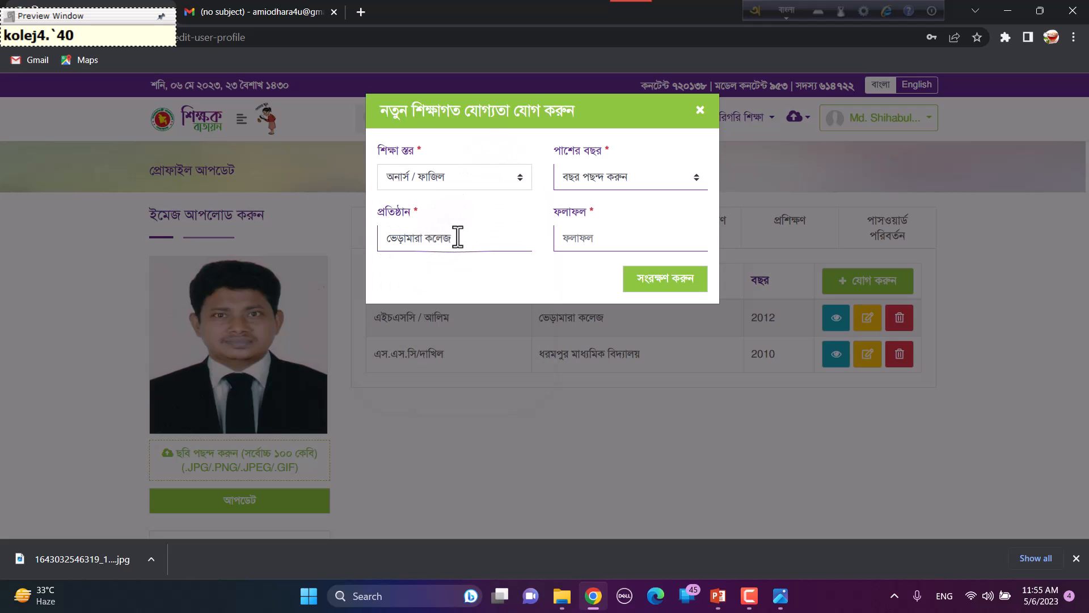
{"action": "left_click", "coordinate": [609, 179]}
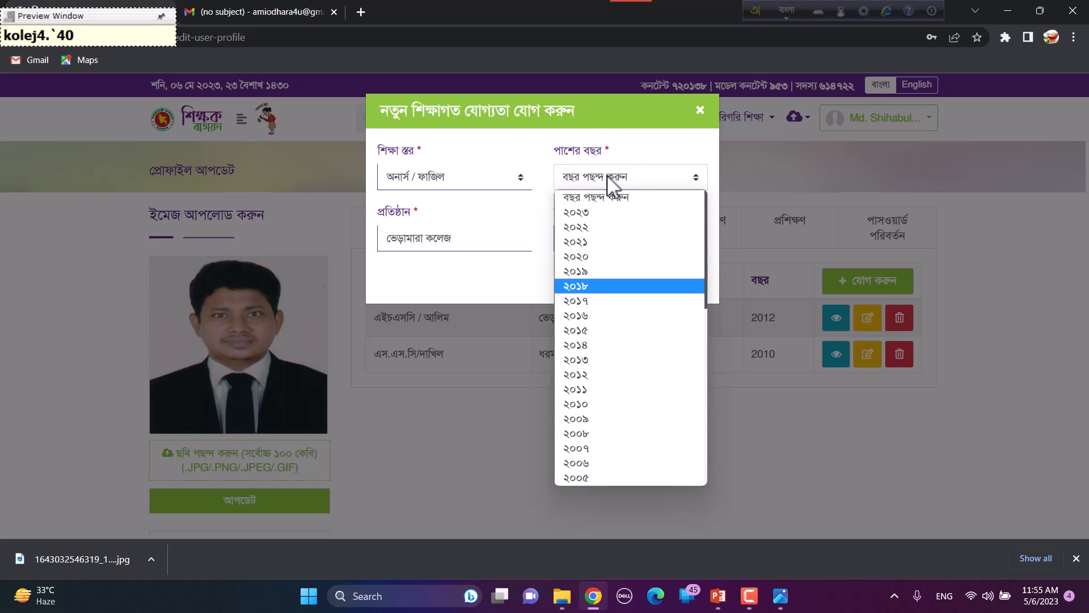
{"action": "left_click", "coordinate": [610, 315]}
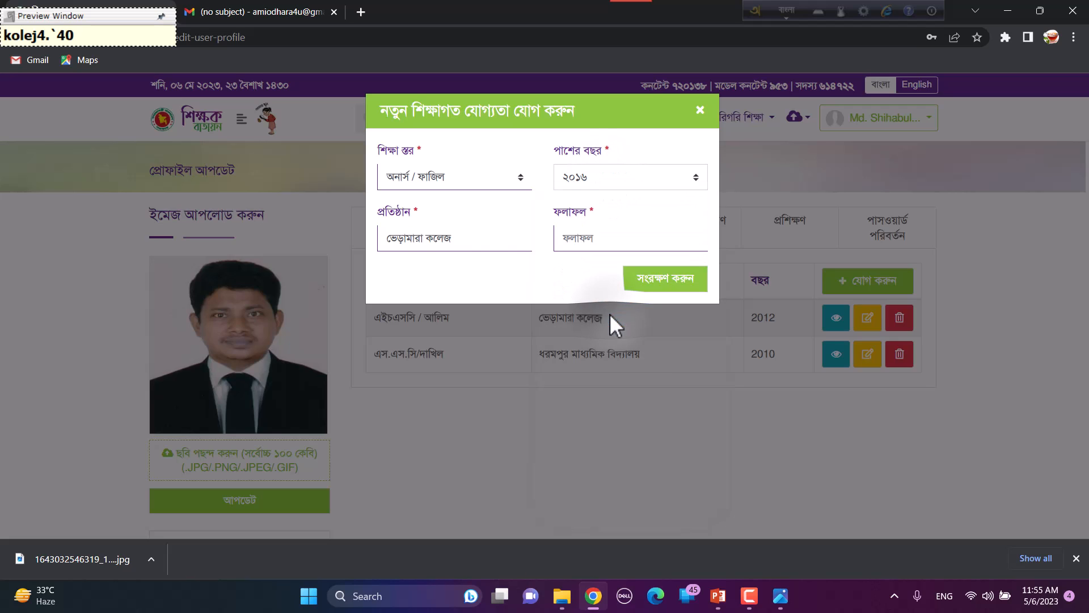
{"action": "left_click_drag", "start_coordinate": [485, 245], "coordinate": [342, 241]}
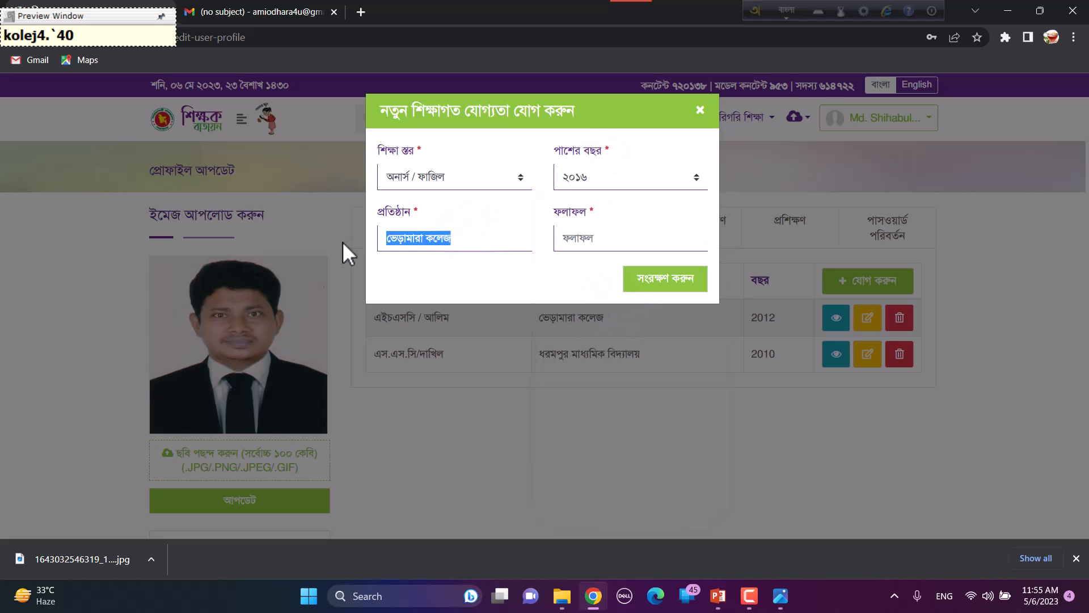
{"action": "type", "text": "সশাহজালাল বিজ্ঞান"}
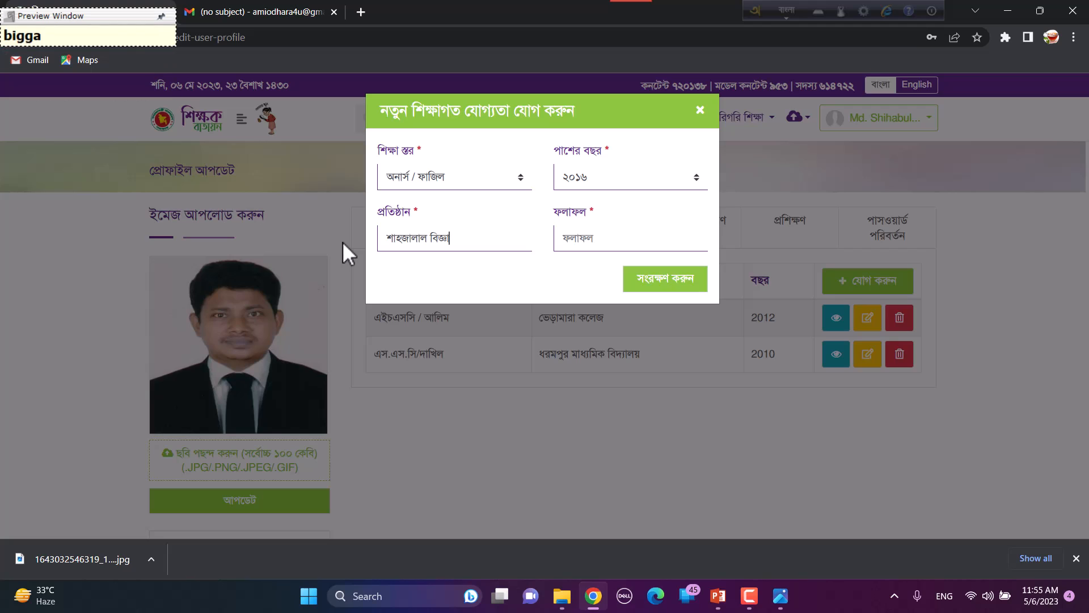
{"action": "type", "text": " ও"}
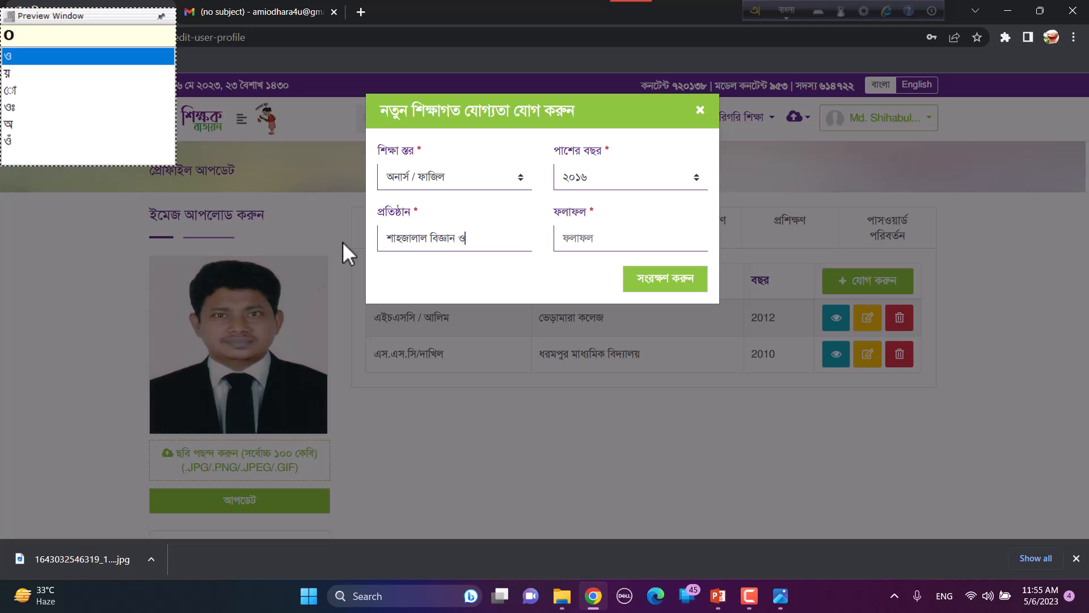
{"action": "type", "text": " প্র"}
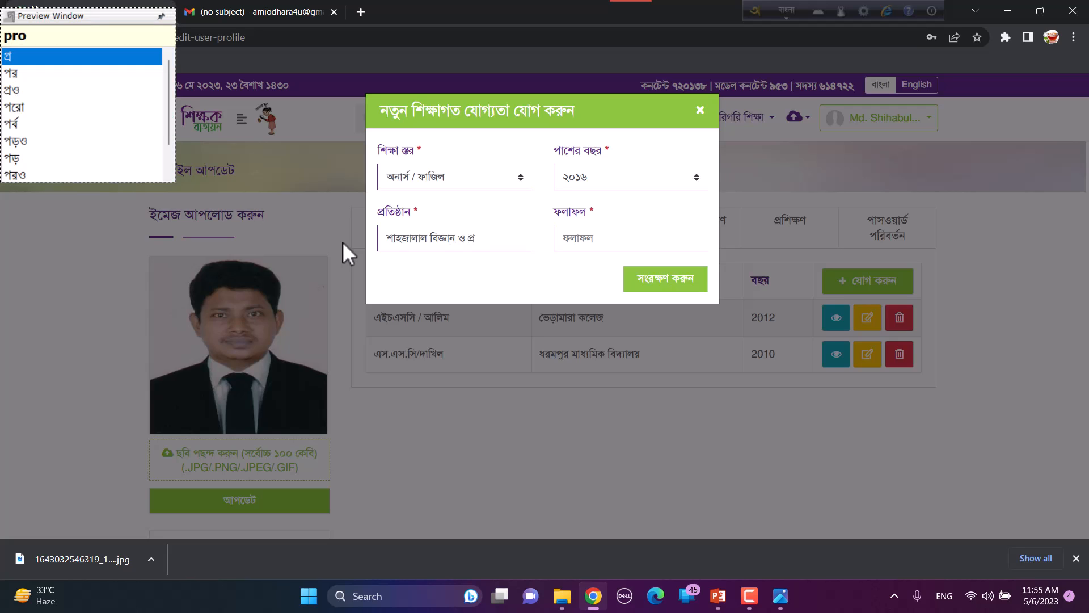
{"action": "type", "text": "যুক"}
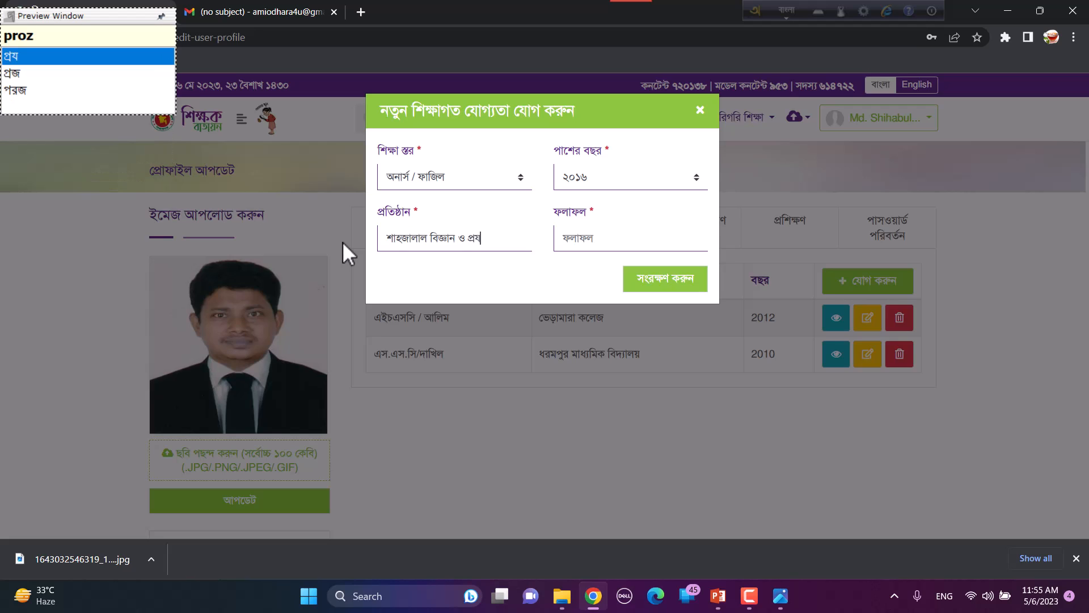
{"action": "type", "text": "্তি"}
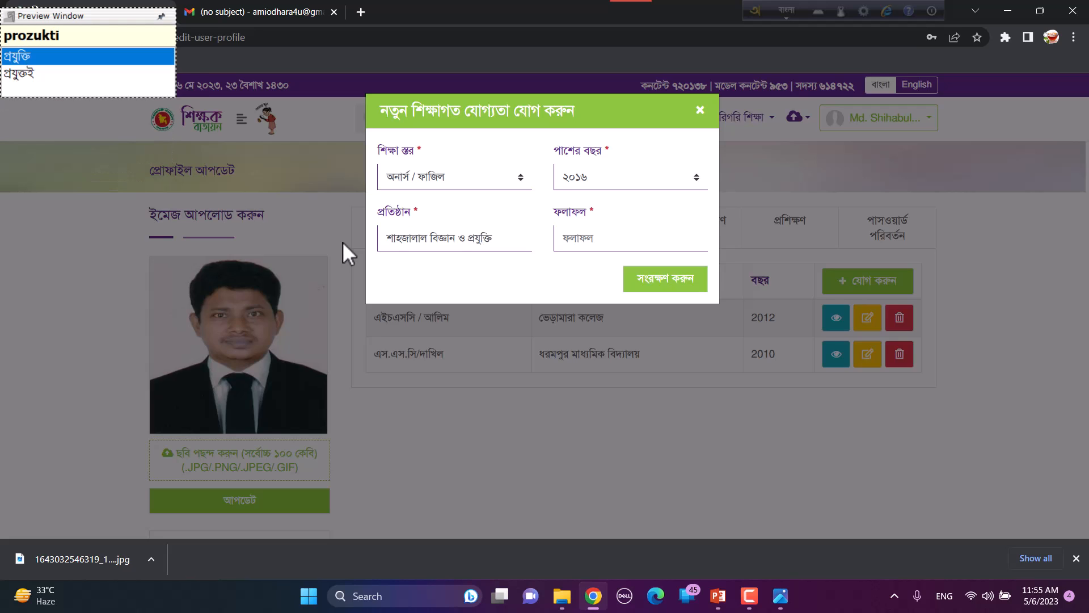
{"action": "type", "text": " বিশ্ববিদ্যালয়"}
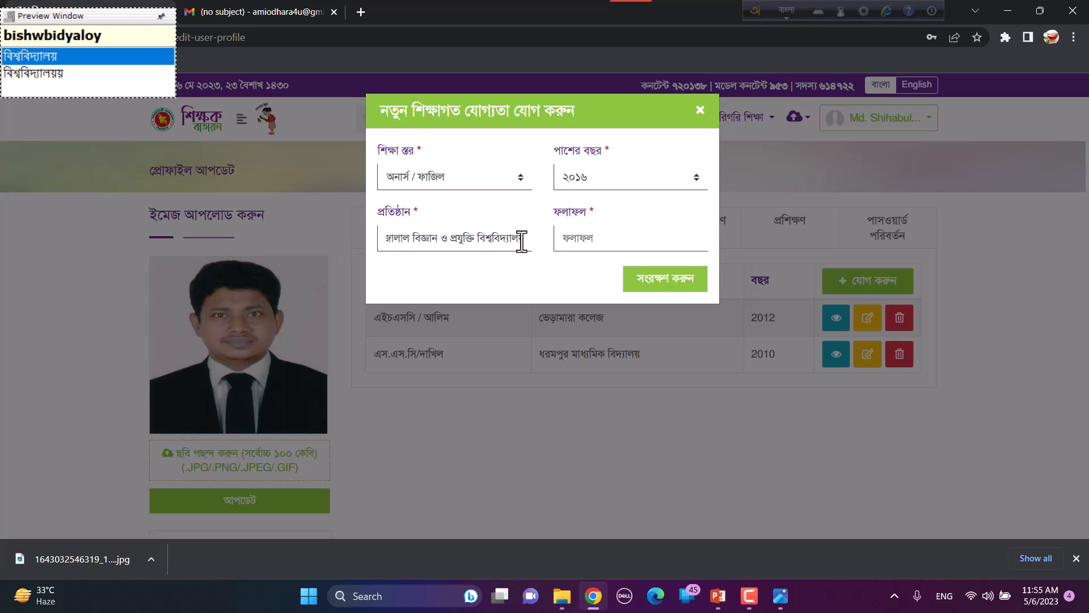
{"action": "left_click", "coordinate": [615, 238]}
{"action": "type", "text": "৩.২২"}
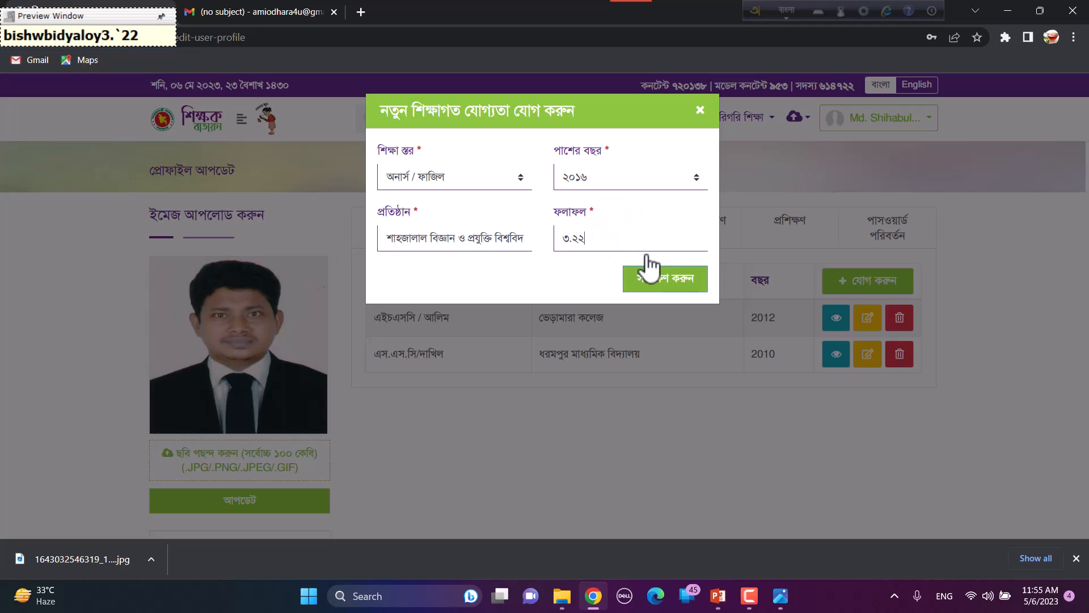
{"action": "left_click", "coordinate": [685, 278]}
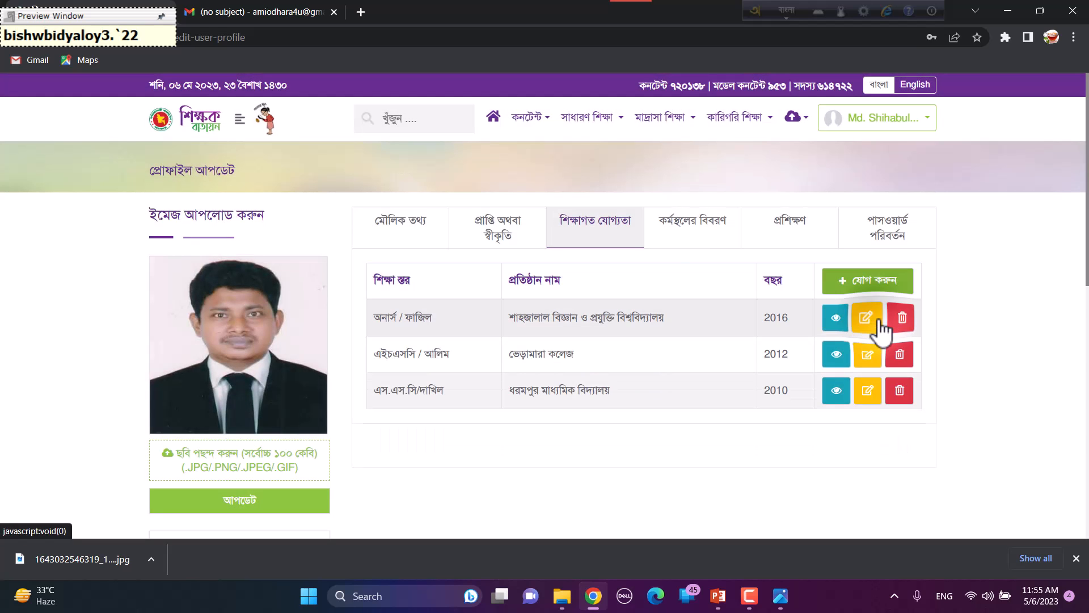
Step: Save a মাস্টার্স / কামিল qualification from ২০১৭ with result ২.৯১, then show the training section
{"action": "left_click", "coordinate": [868, 281]}
{"action": "left_click", "coordinate": [453, 177]}
{"action": "left_click", "coordinate": [422, 238]}
{"action": "left_click", "coordinate": [629, 177]}
{"action": "left_click", "coordinate": [579, 295]}
{"action": "left_click", "coordinate": [454, 238]}
{"action": "left_click", "coordinate": [582, 238]}
{"action": "type", "text": "২.৯১"}
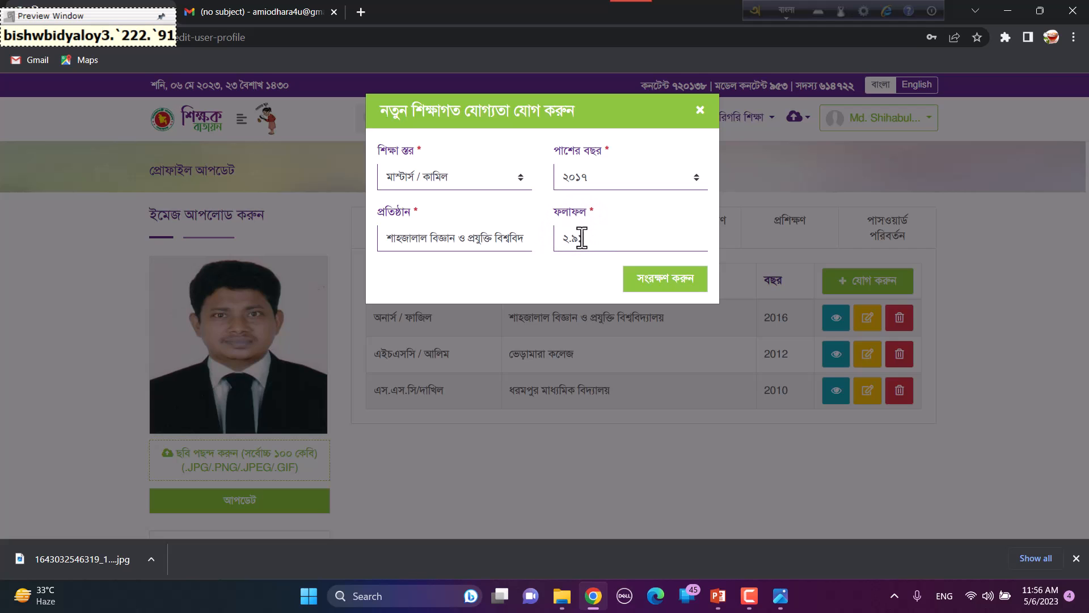
{"action": "left_click", "coordinate": [690, 279]}
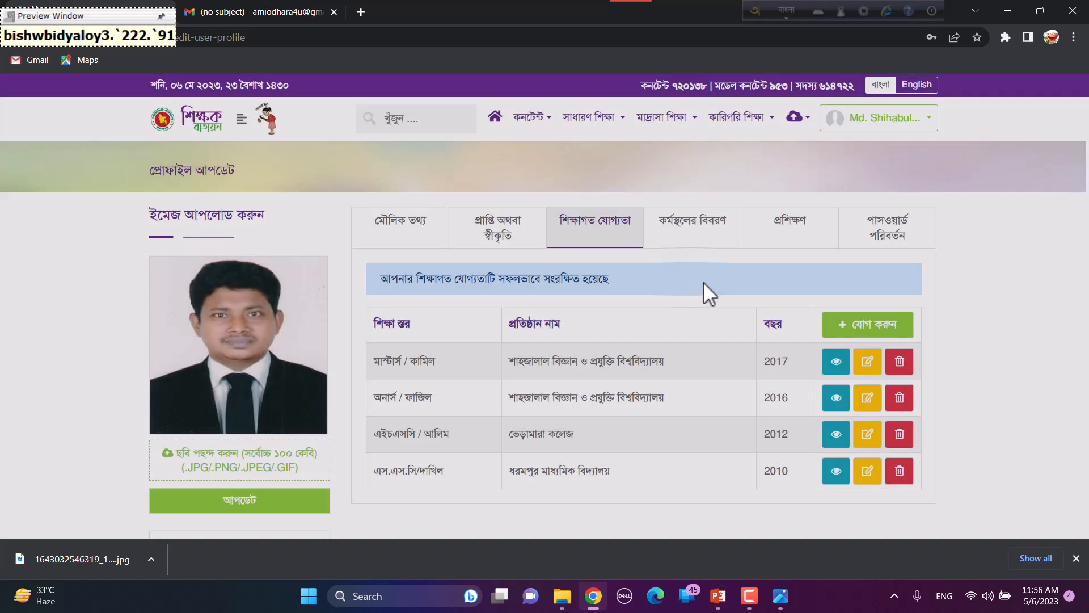
{"action": "left_click", "coordinate": [793, 241]}
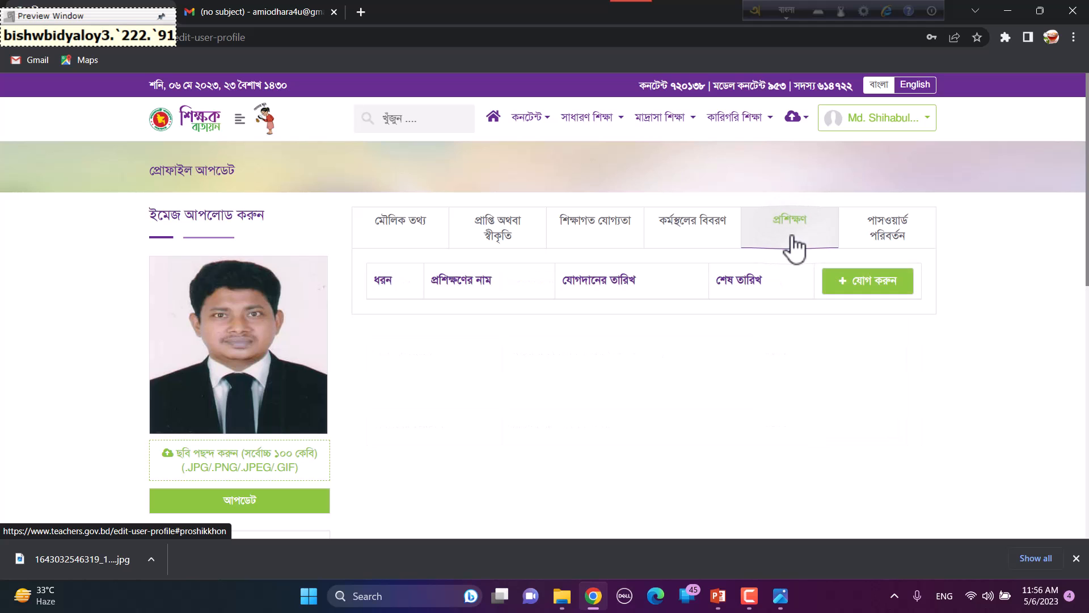
Step: Start a new ফেস টু ফেস training entry named ইনডাকশন ট্রেনিং
{"action": "left_click", "coordinate": [874, 281]}
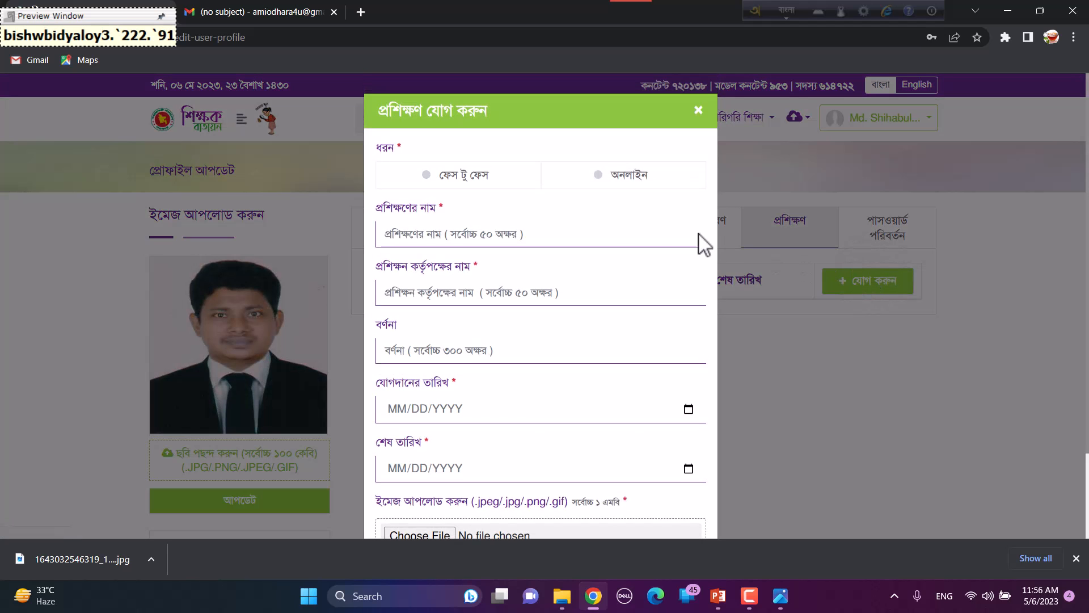
{"action": "left_click", "coordinate": [458, 178]}
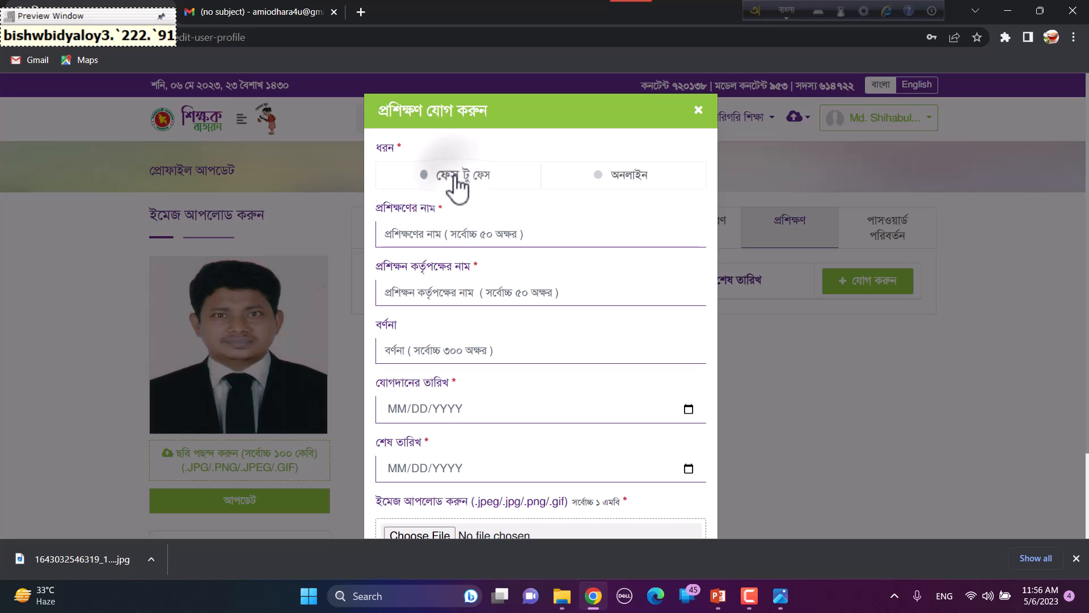
{"action": "left_click", "coordinate": [466, 235]}
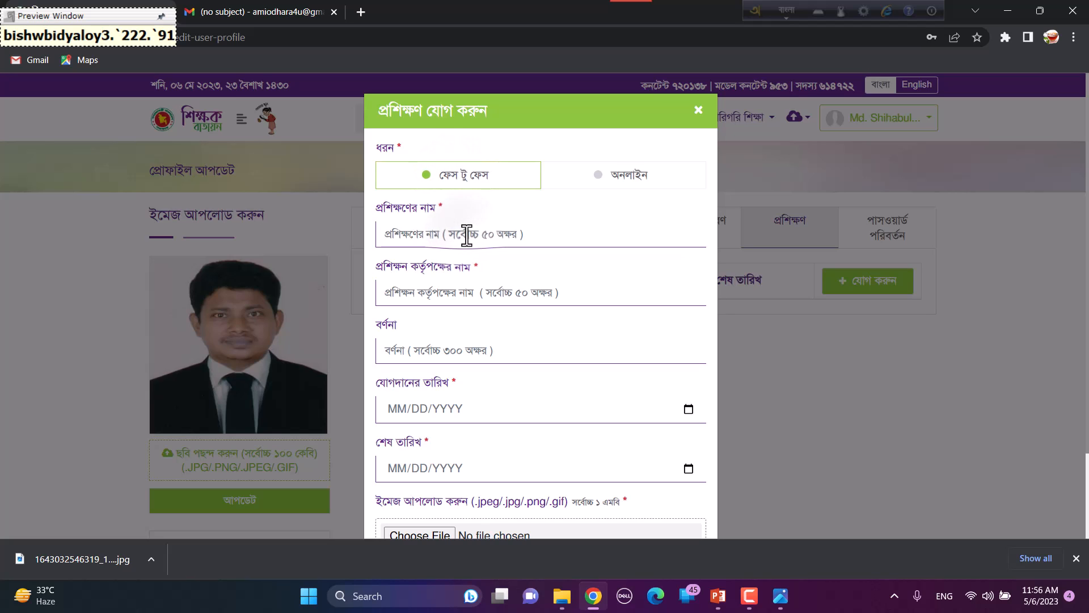
{"action": "type", "text": "ইনডাকশন"}
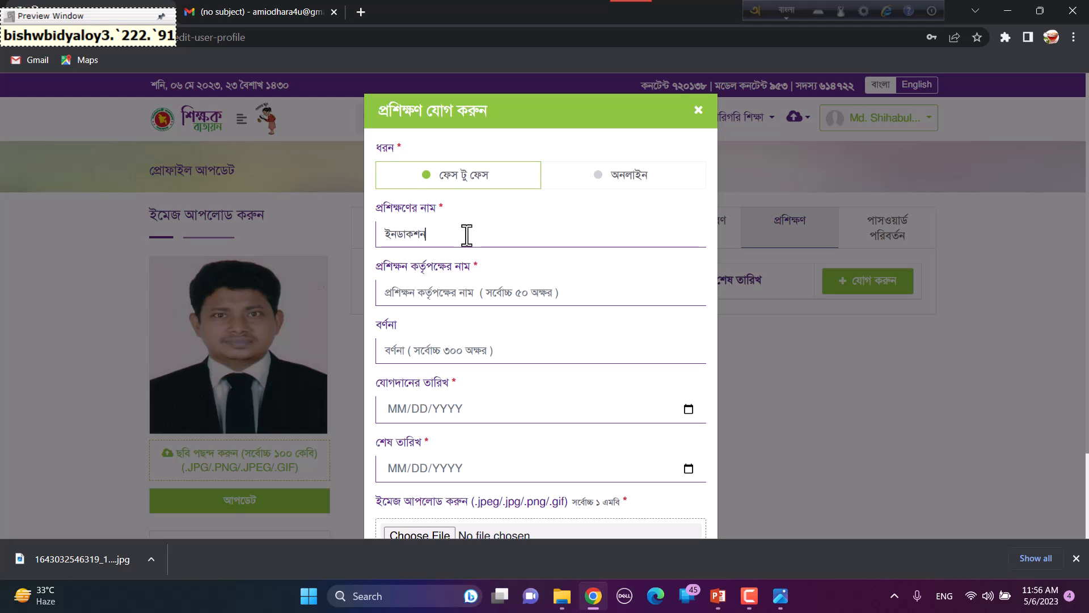
{"action": "type", "text": " ট্র"}
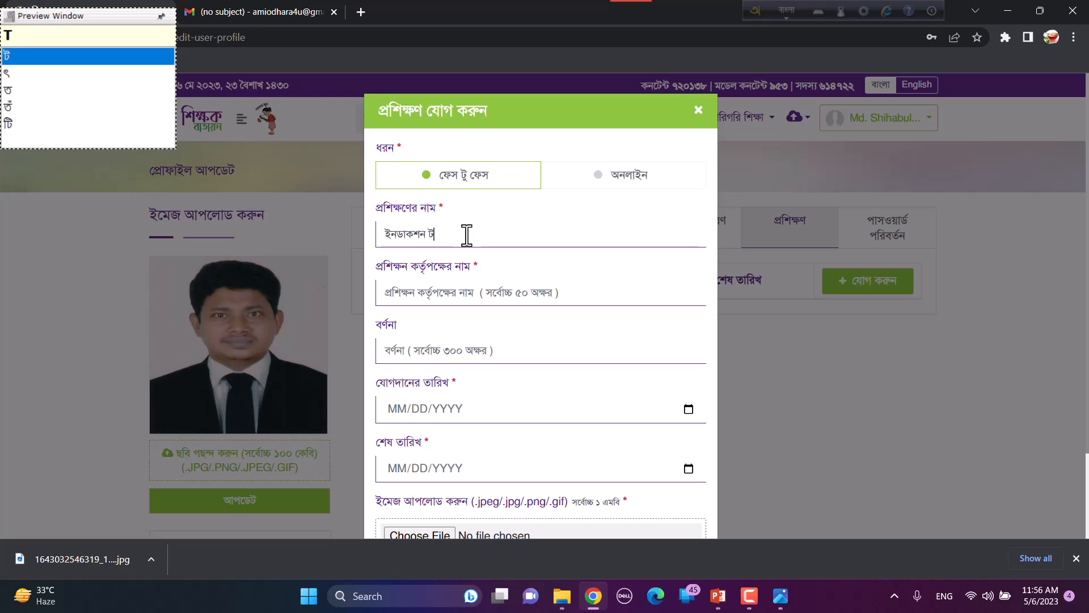
{"action": "type", "text": "েনিং"}
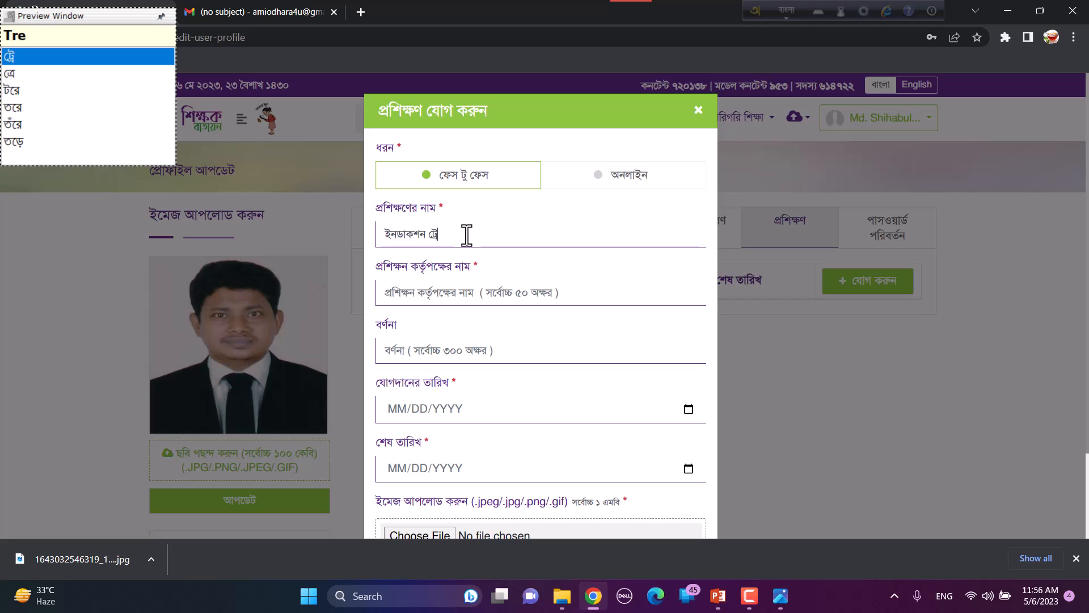
Step: Enter authority প্রাথমিক শিক্ষা অধিদপ্তর and begin the description 'এই ট্রেনিং এর মাধ্যমে চাকরি জীব'
{"action": "key", "text": "Tab"}
{"action": "type", "text": "প্রাতh"}
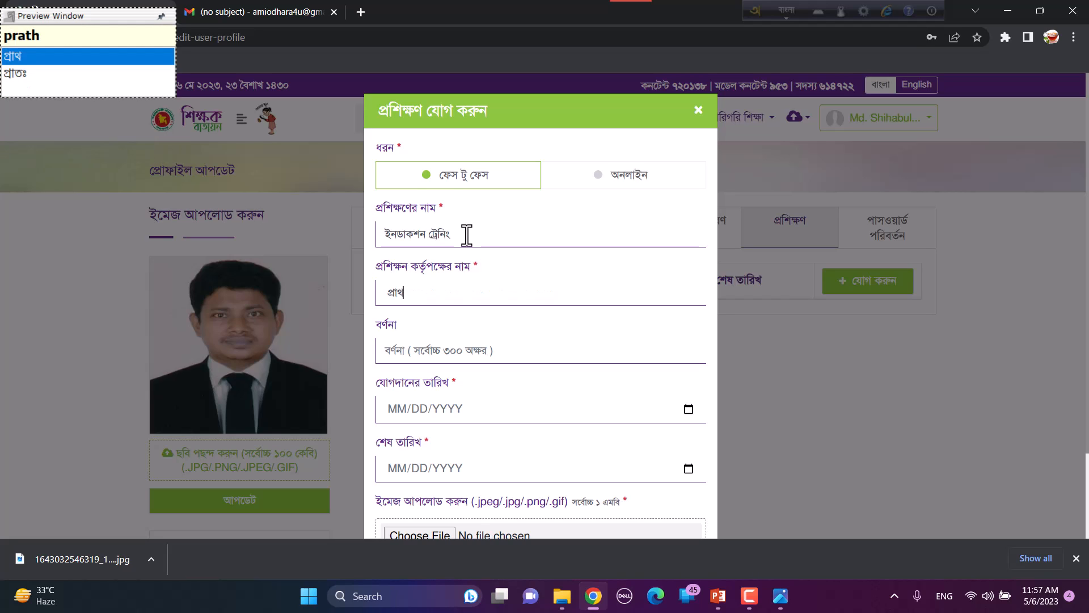
{"action": "key", "text": "BackSpace"}
{"action": "key", "text": "BackSpace"}
{"action": "key", "text": "BackSpace"}
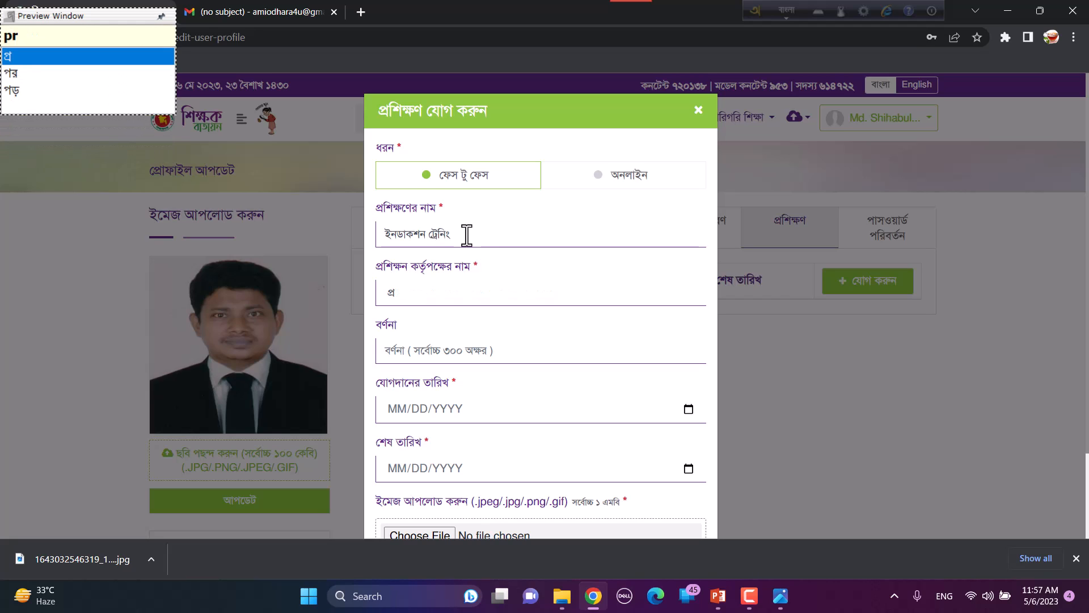
{"action": "key", "text": "BackSpace"}
{"action": "key", "text": "BackSpace"}
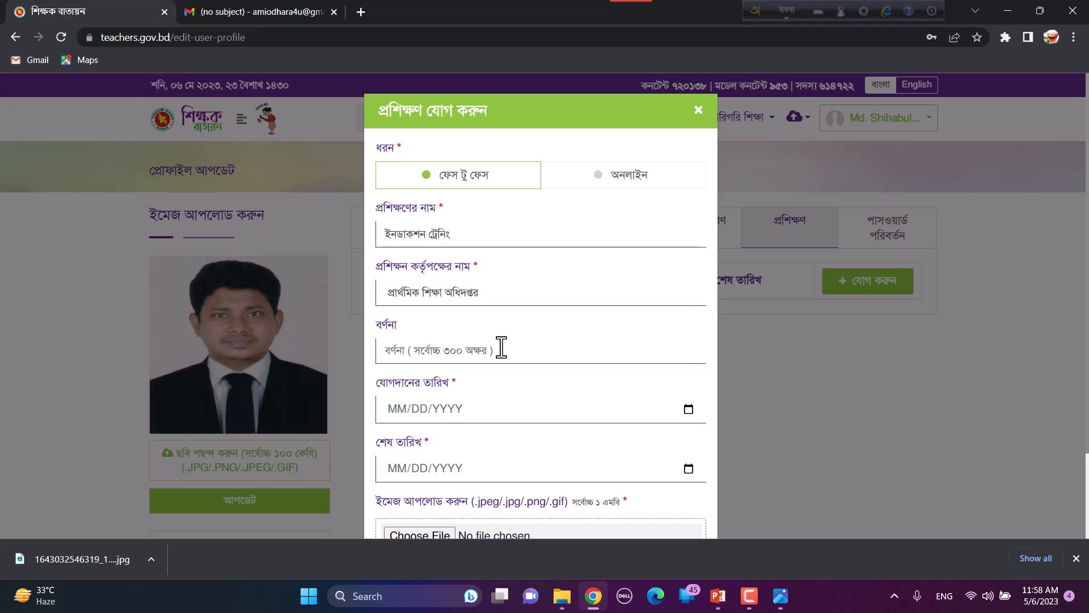
{"action": "type", "text": "এই"}
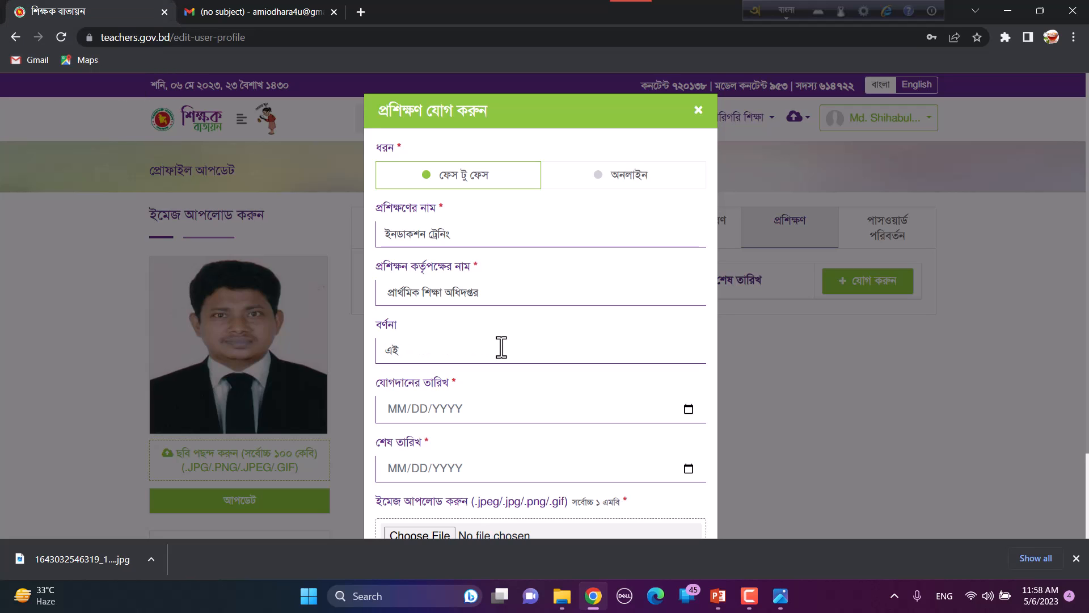